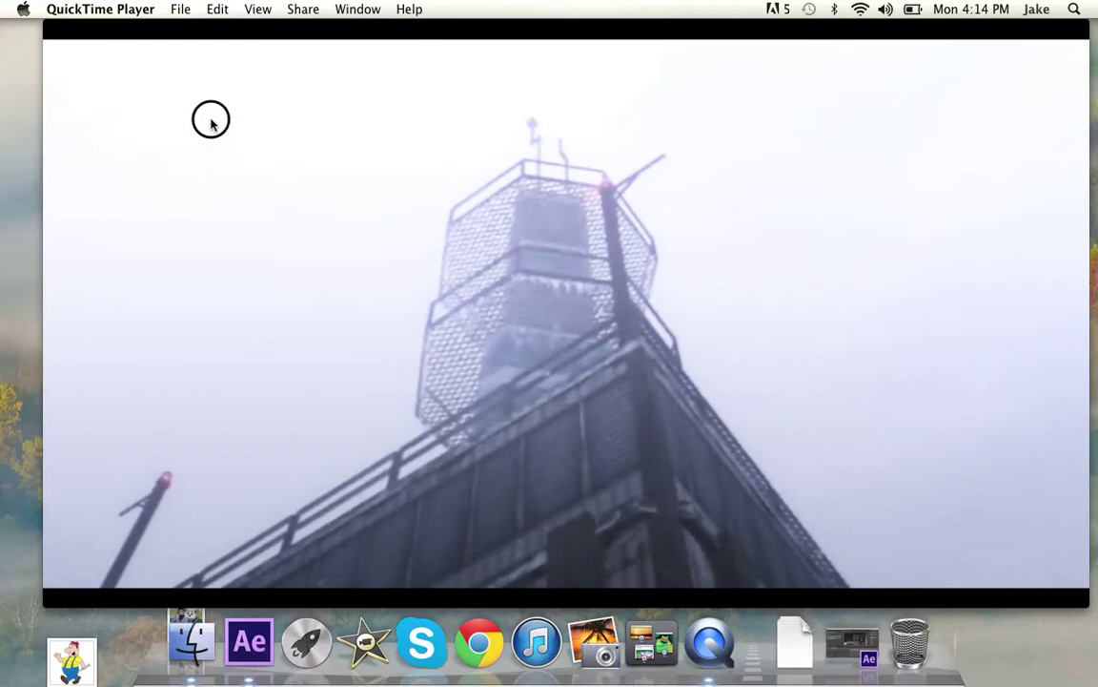
Play and pause gefrwe.mp4 in QuickTime, rewind to about 00:15, then return to After Effects
mouse_move(173, 129)
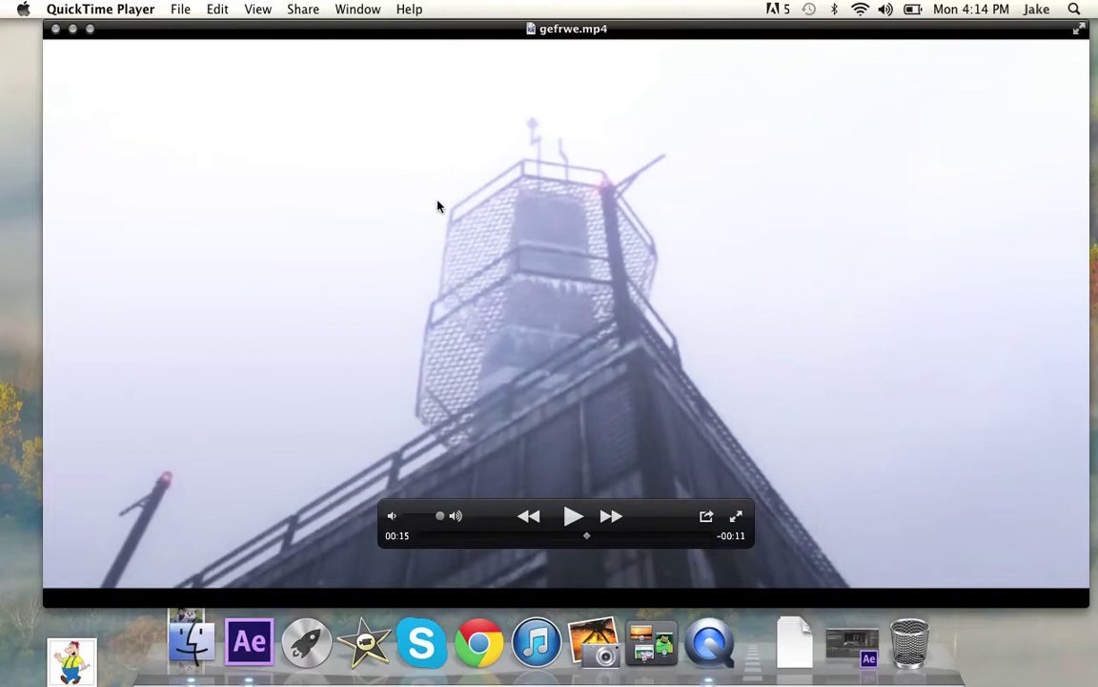
click(530, 33)
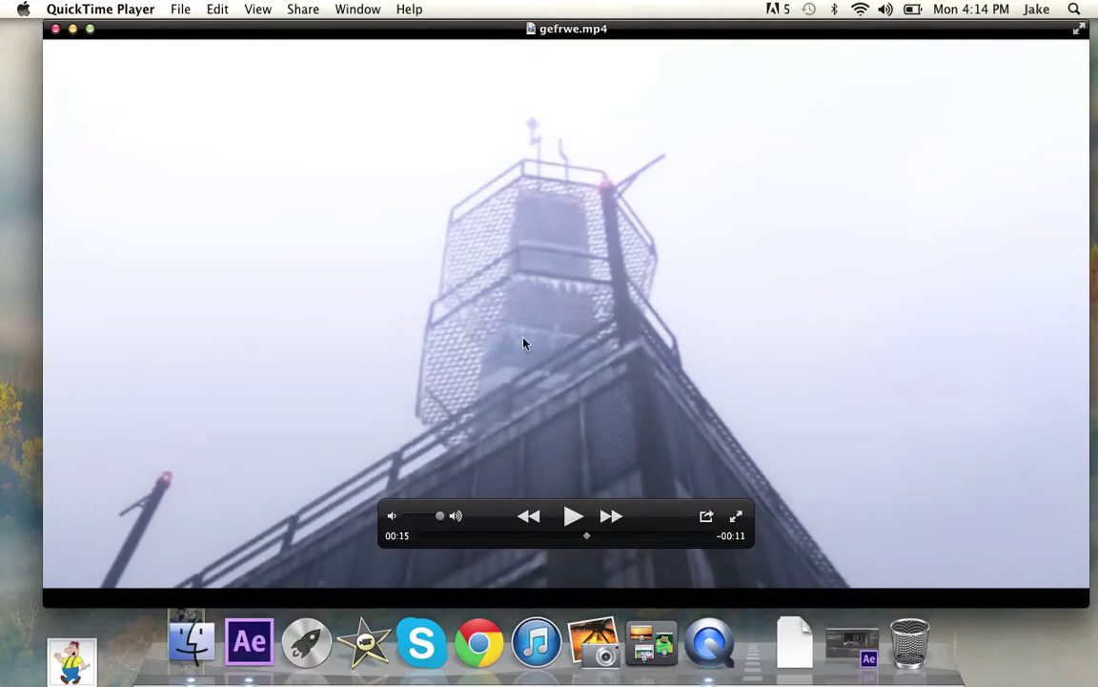
key(space)
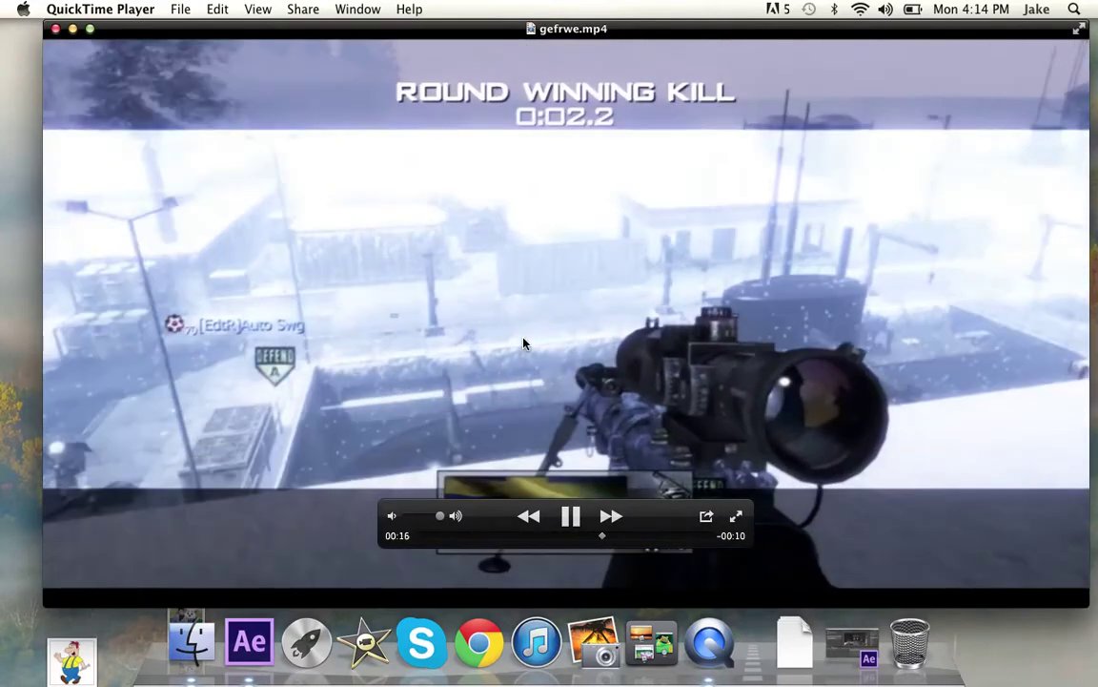
key(space)
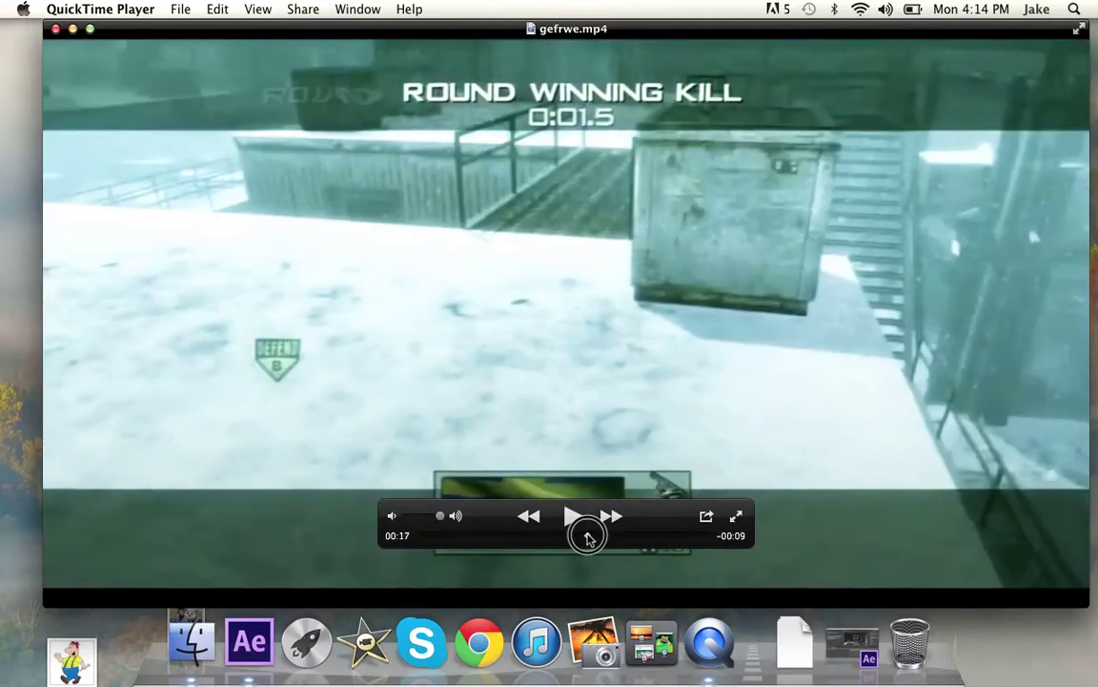
drag(586, 535, 603, 518)
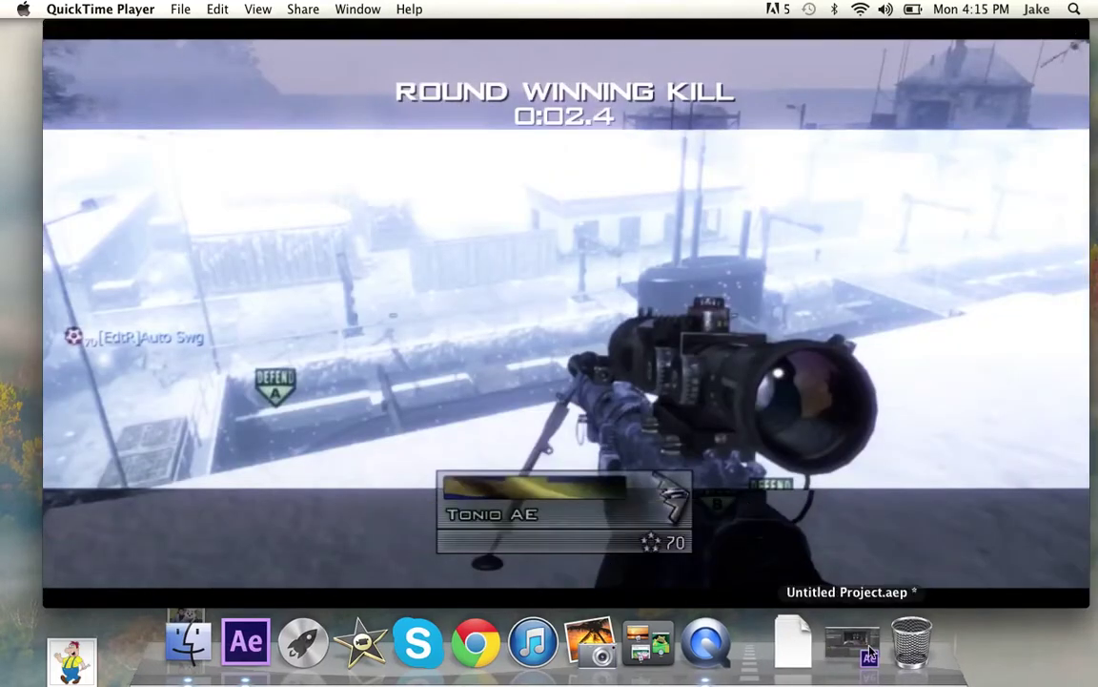
click(852, 642)
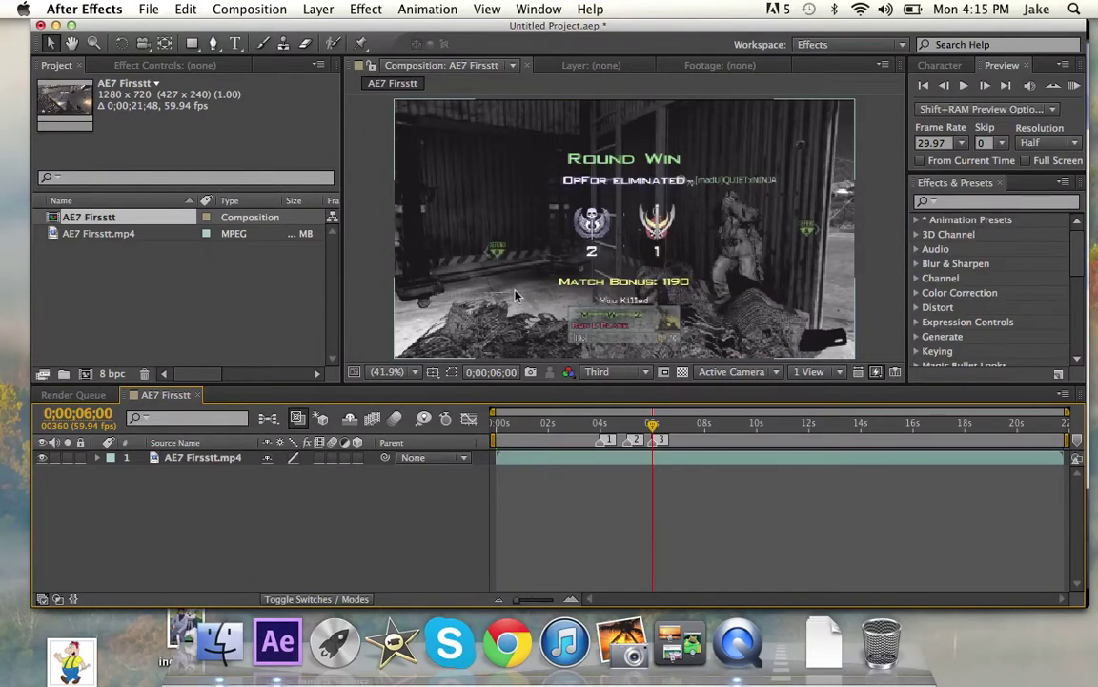
Put the playhead at 0;00;03;59, zoom the timeline to ten seconds, and select the gameplay layer
drag(655, 427, 602, 421)
drag(520, 605, 536, 601)
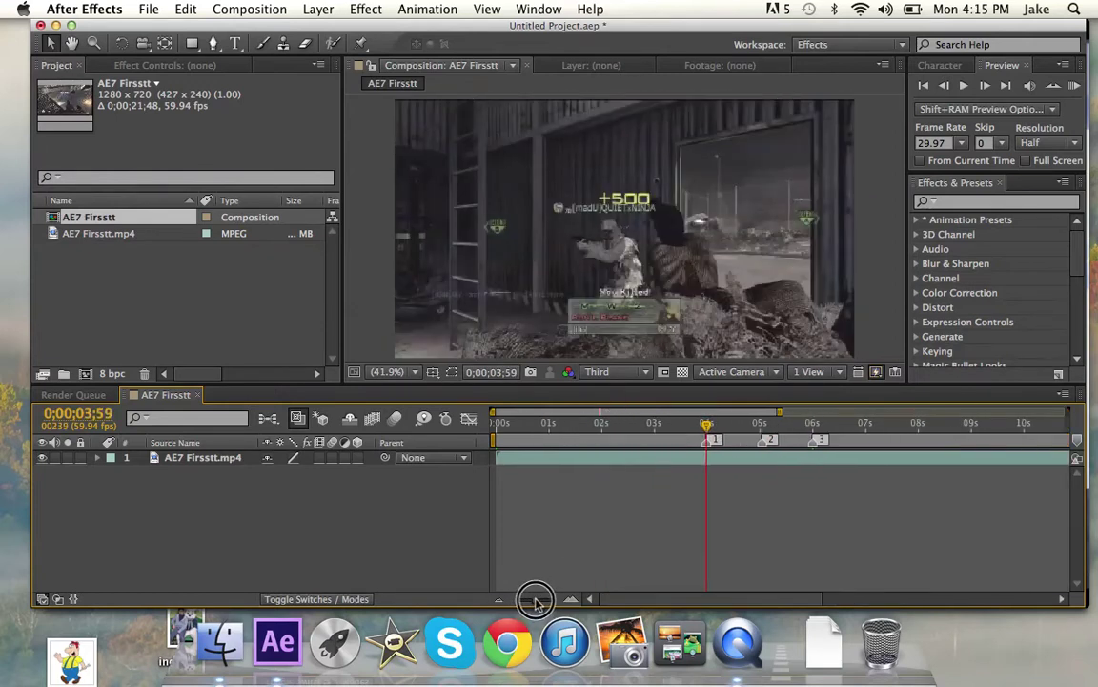
click(543, 459)
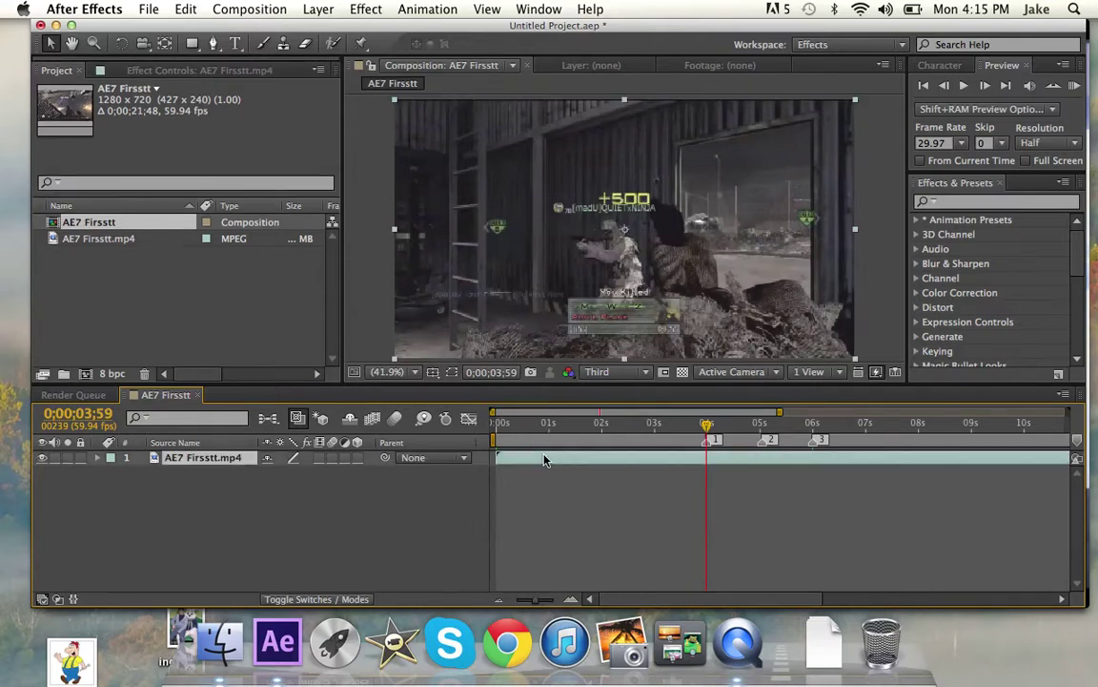
Duplicate the gameplay layer and trim layer 1 to start at the 6-second marker
key(super+d)
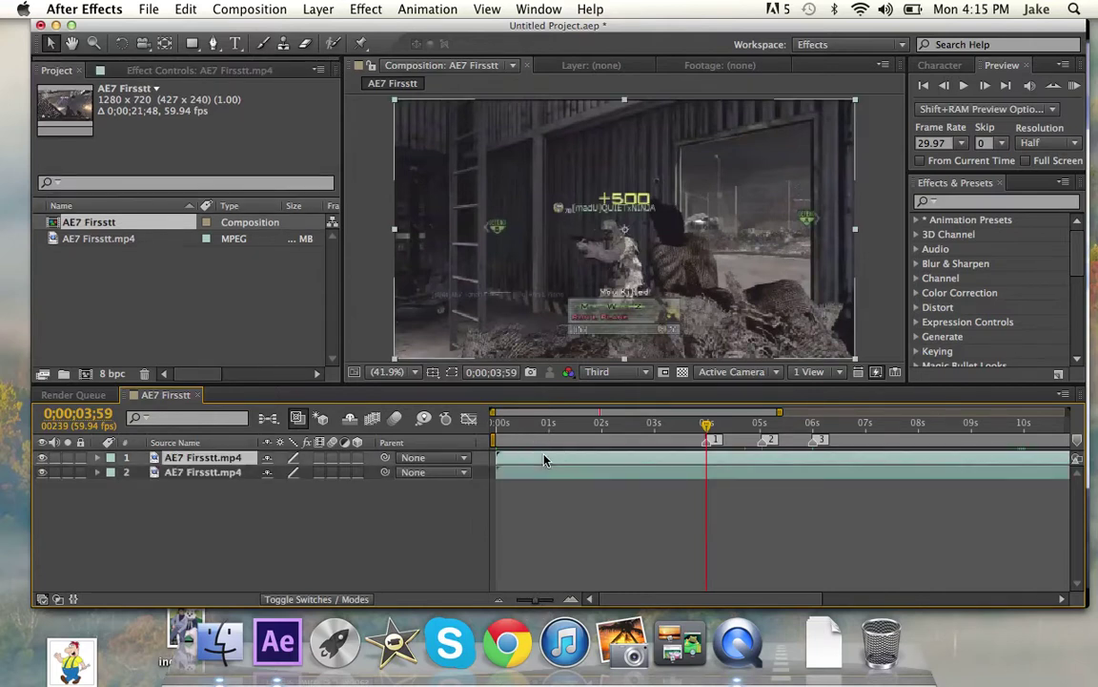
key(super+d)
key(super+d)
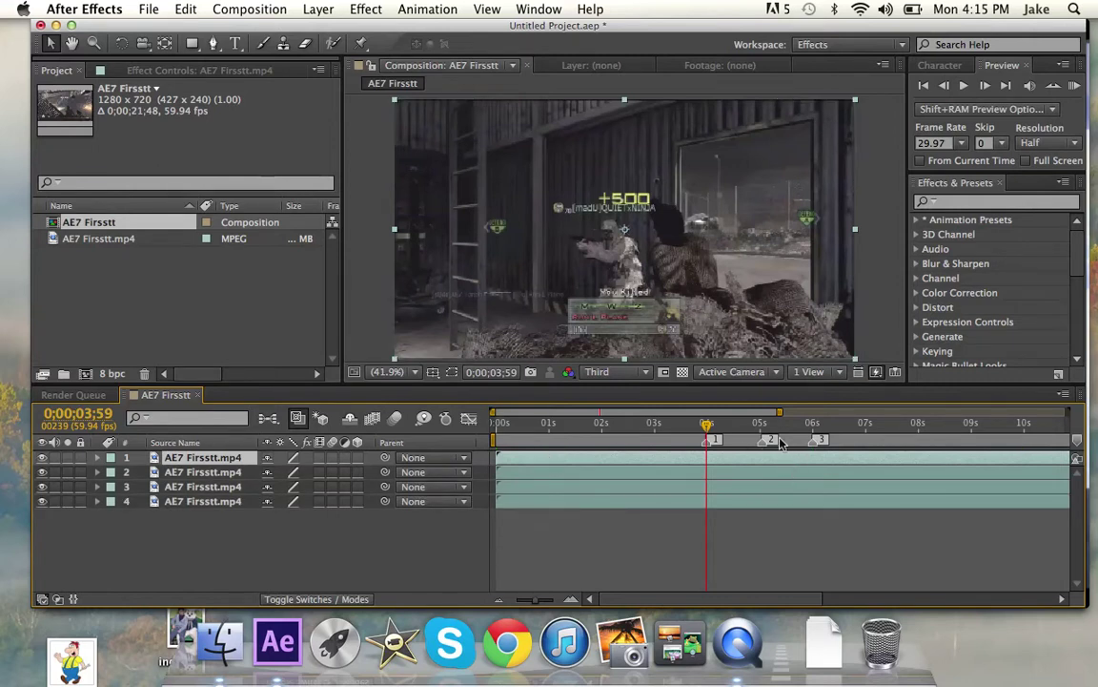
drag(717, 431, 818, 417)
key(bracketleft)
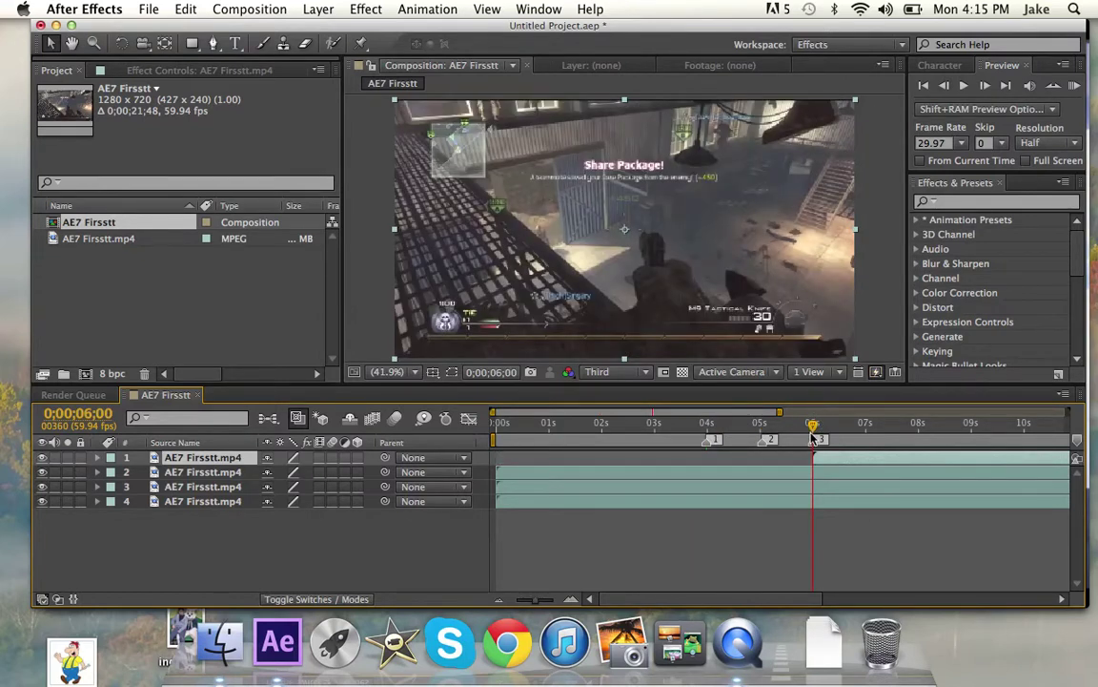
mouse_move(816, 428)
mouse_down()
mouse_move(842, 423)
mouse_move(814, 420)
mouse_up()
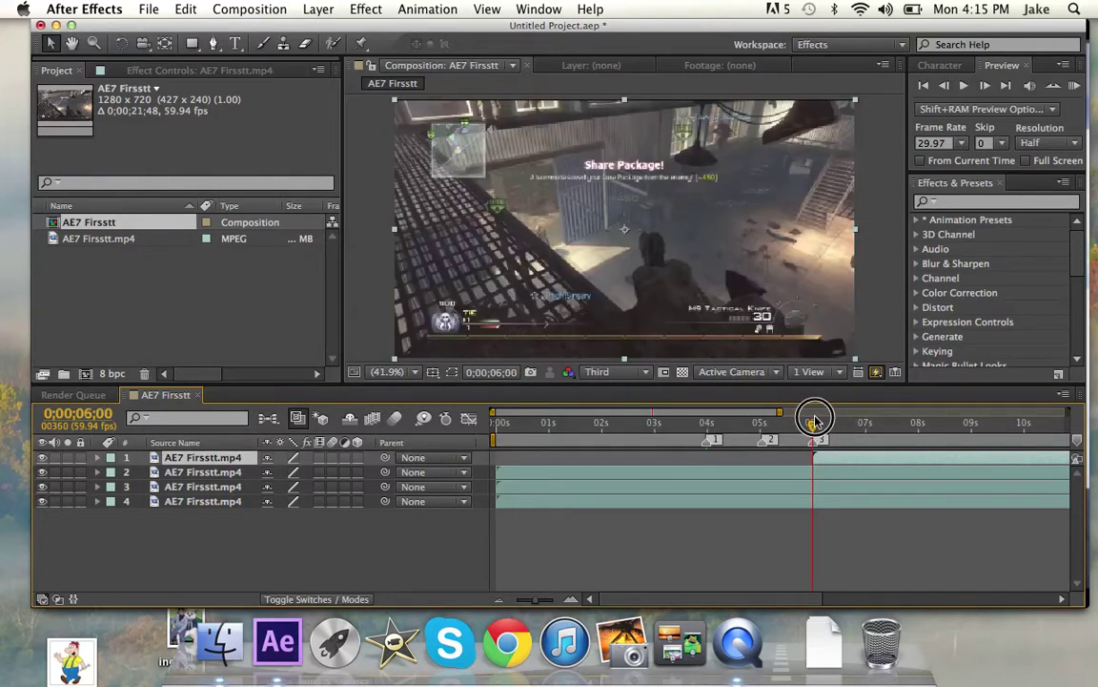
Shift the top three layers to begin around marker 1, keeping layer 1 starting at 6 seconds
drag(888, 463, 568, 455)
click(707, 423)
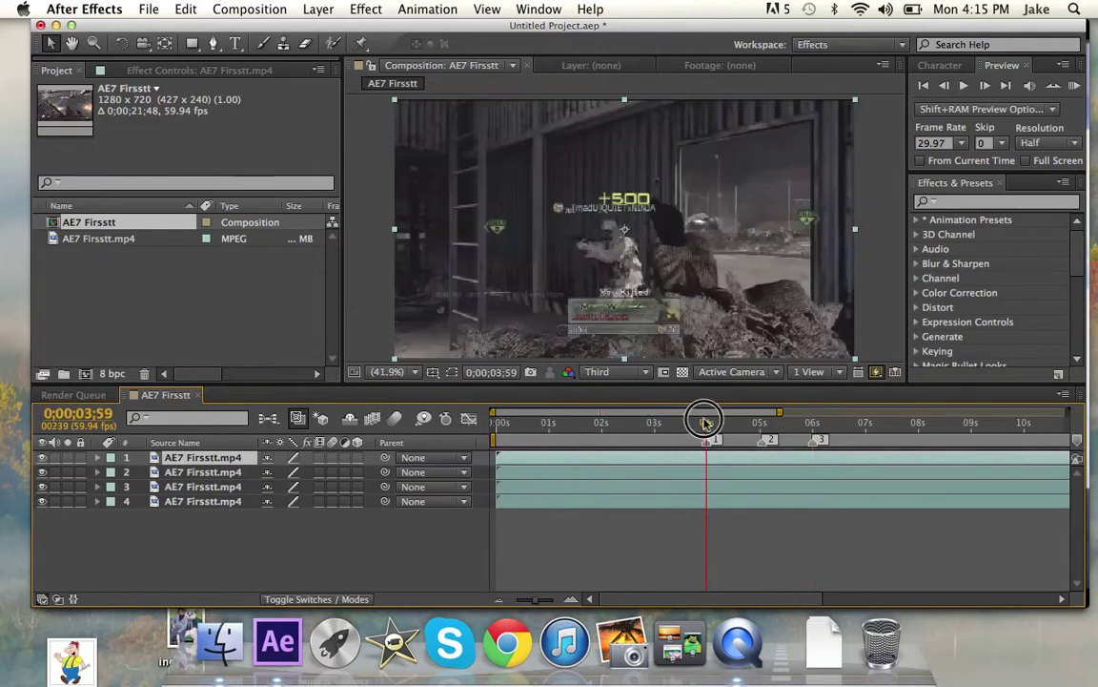
shift+click(520, 489)
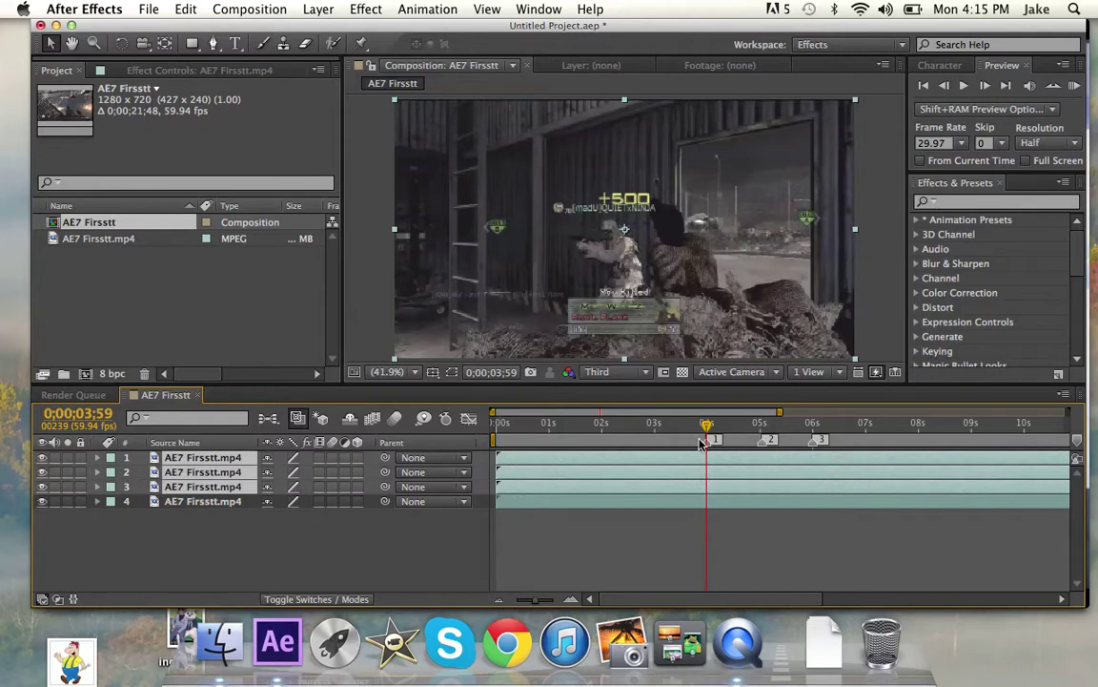
drag(698, 464, 752, 434)
drag(552, 459, 830, 412)
drag(707, 458, 708, 425)
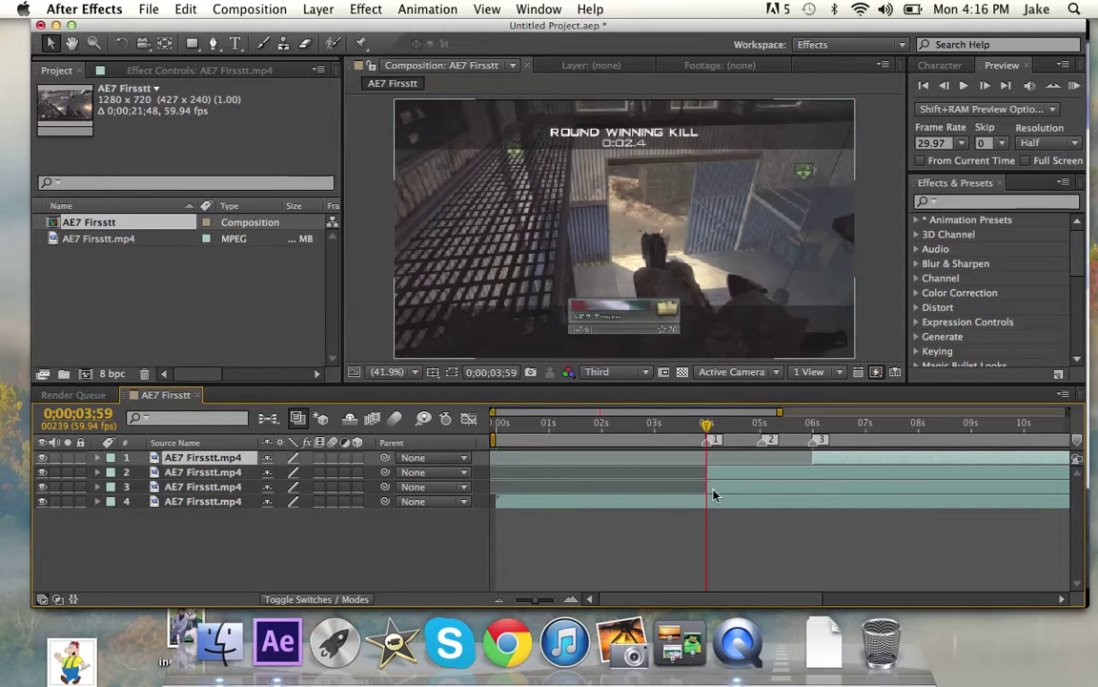
Trim layer 2 to start at 0;00;04;41 and layer 3 to start at 0;00;03;44
drag(708, 425, 743, 412)
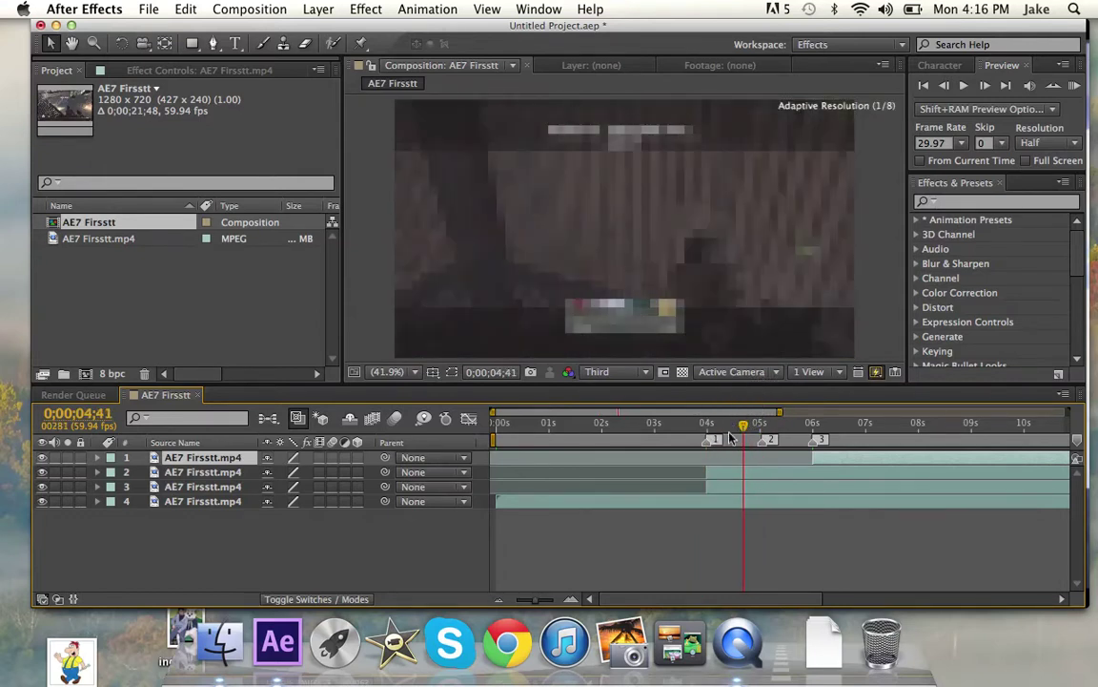
click(732, 474)
mouse_move(732, 474)
mouse_down()
mouse_move(745, 472)
mouse_move(694, 486)
mouse_up()
click(695, 425)
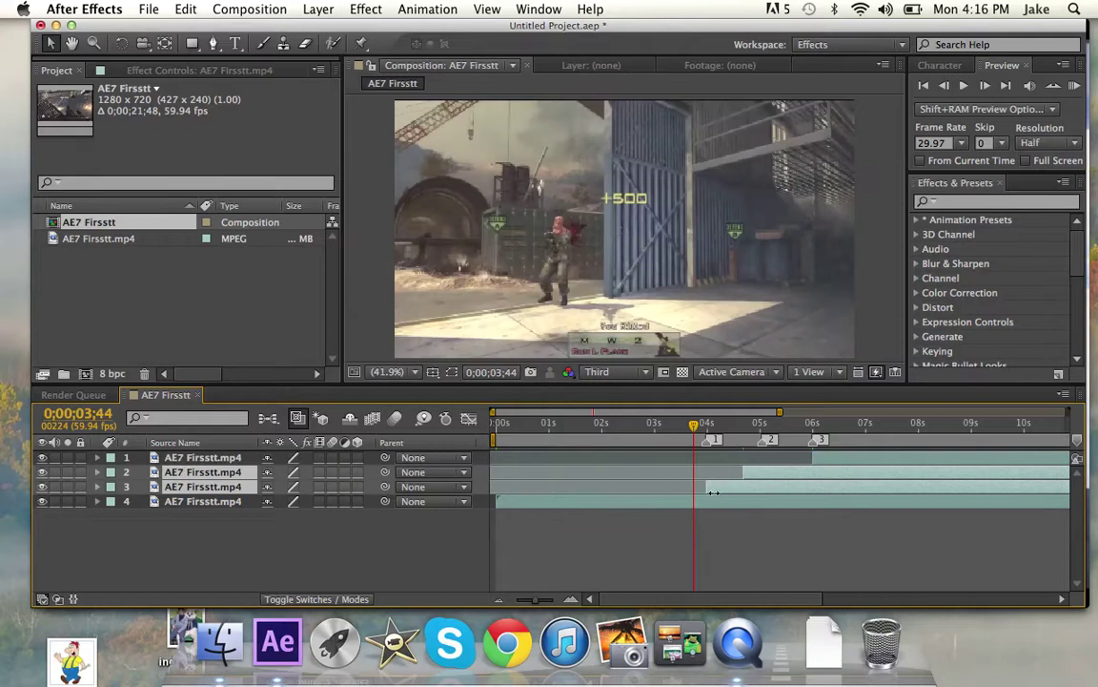
click(707, 488)
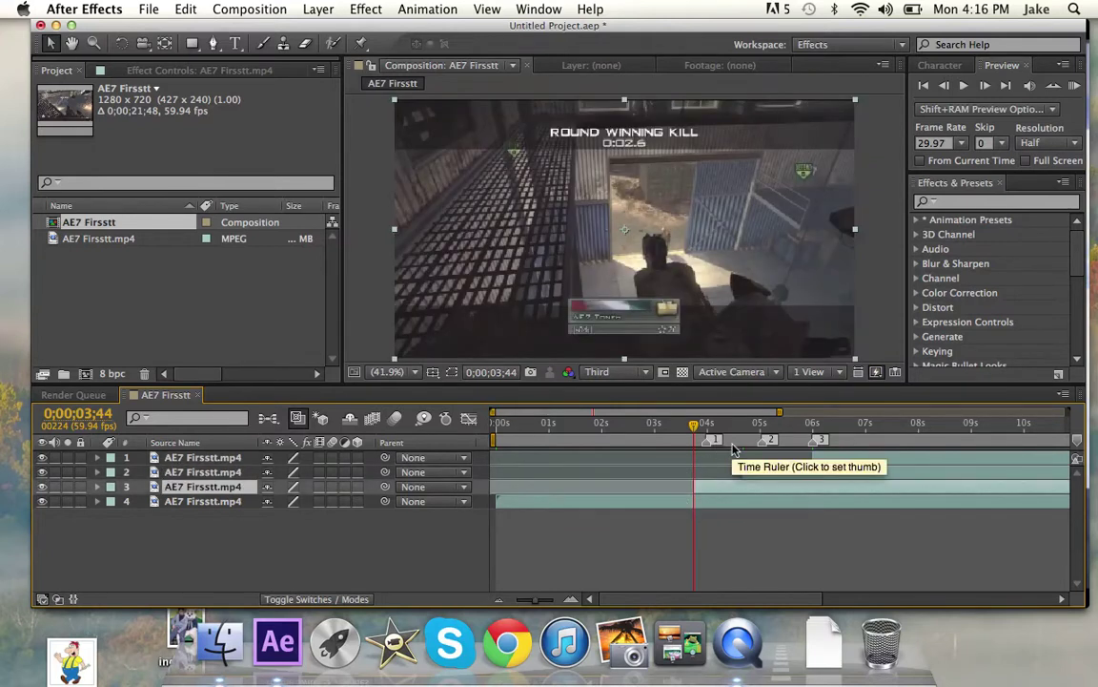
Draw a closed four-point Pen mask on layer 3 around the top ROUND WINNING KILL banner
click(212, 45)
key(comma)
key(comma)
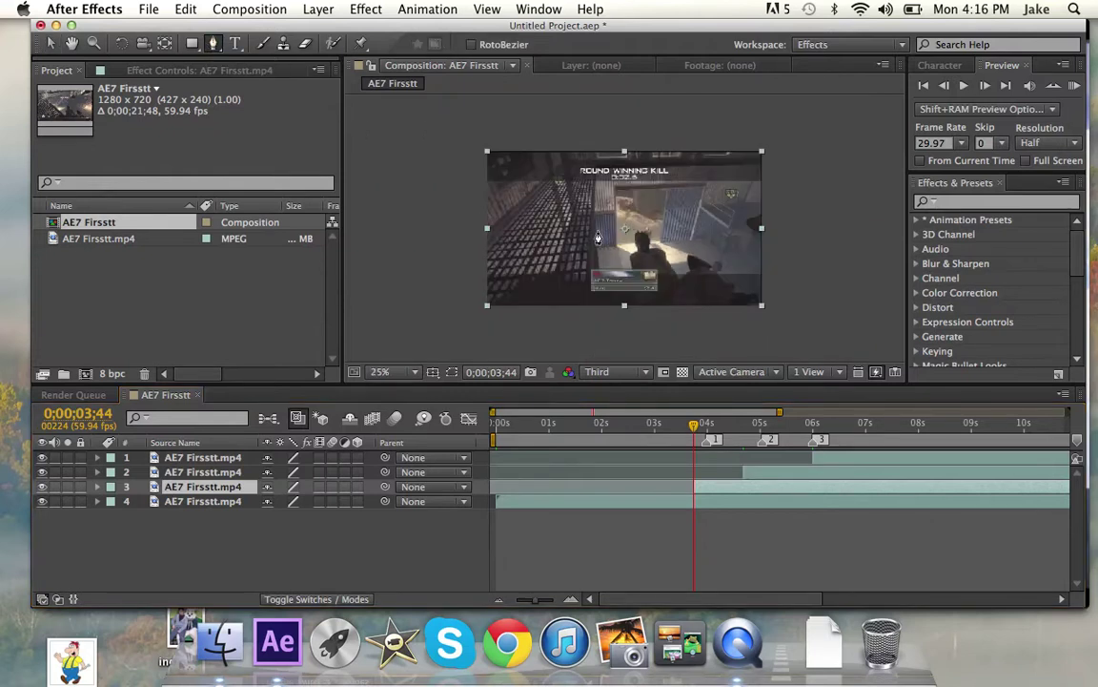
click(477, 142)
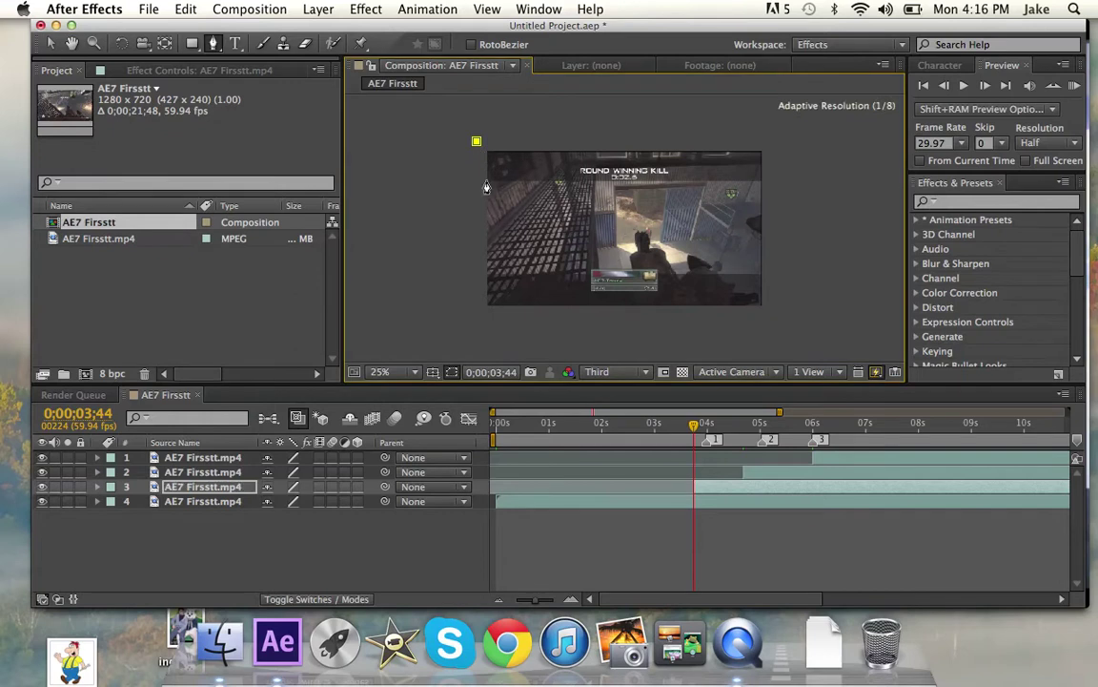
click(482, 178)
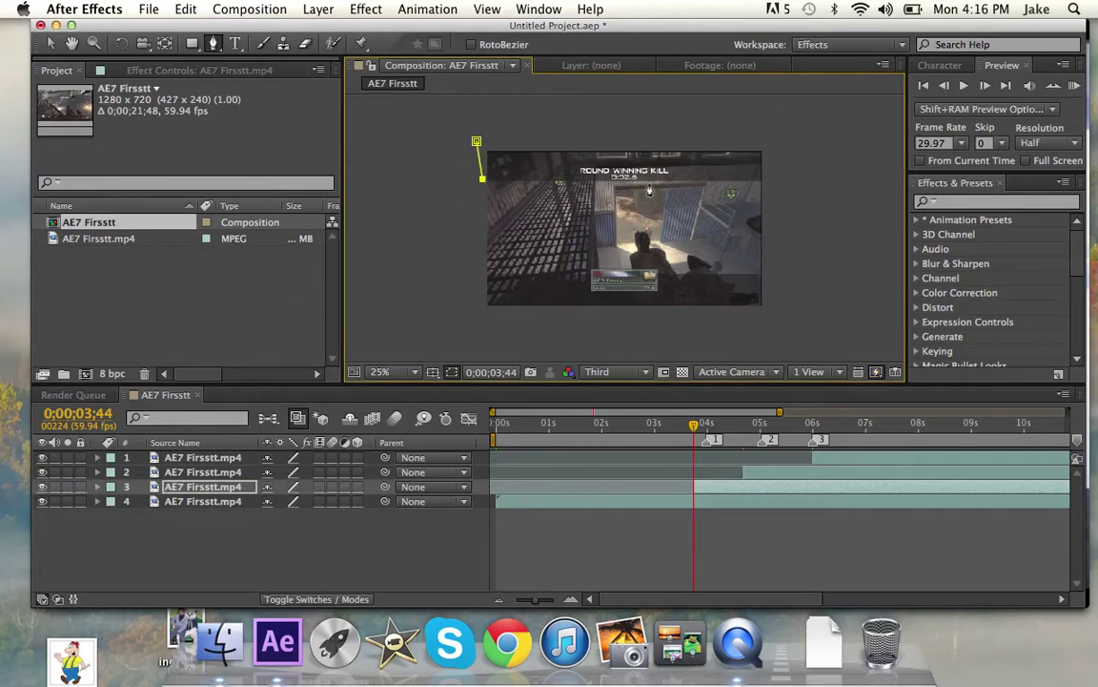
click(767, 180)
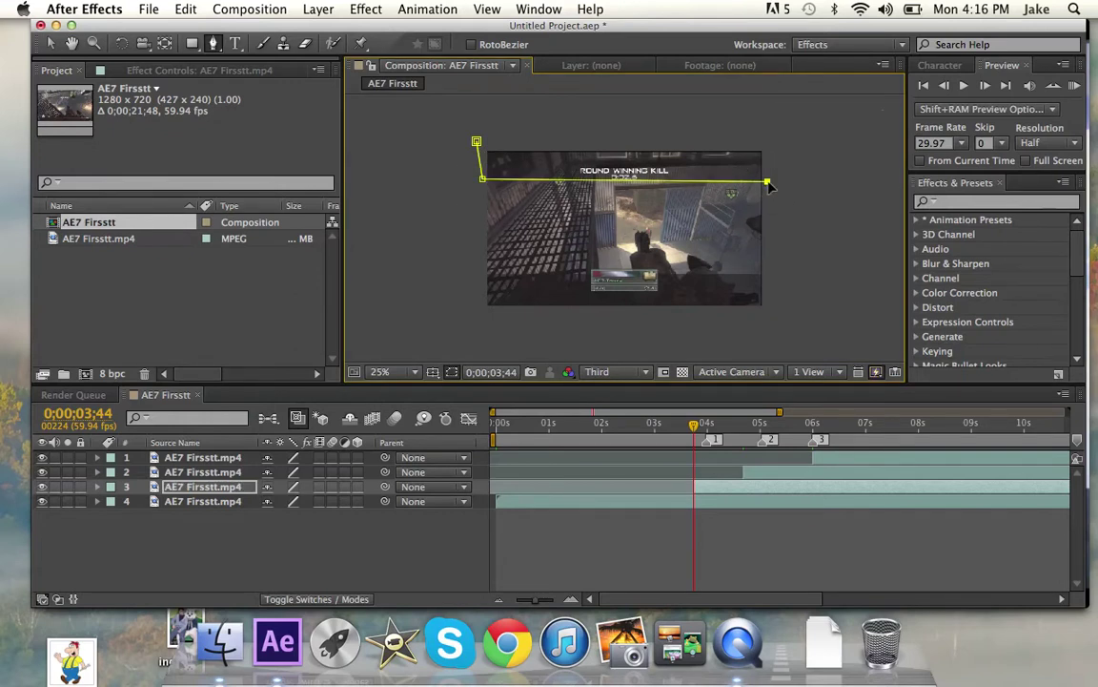
click(768, 150)
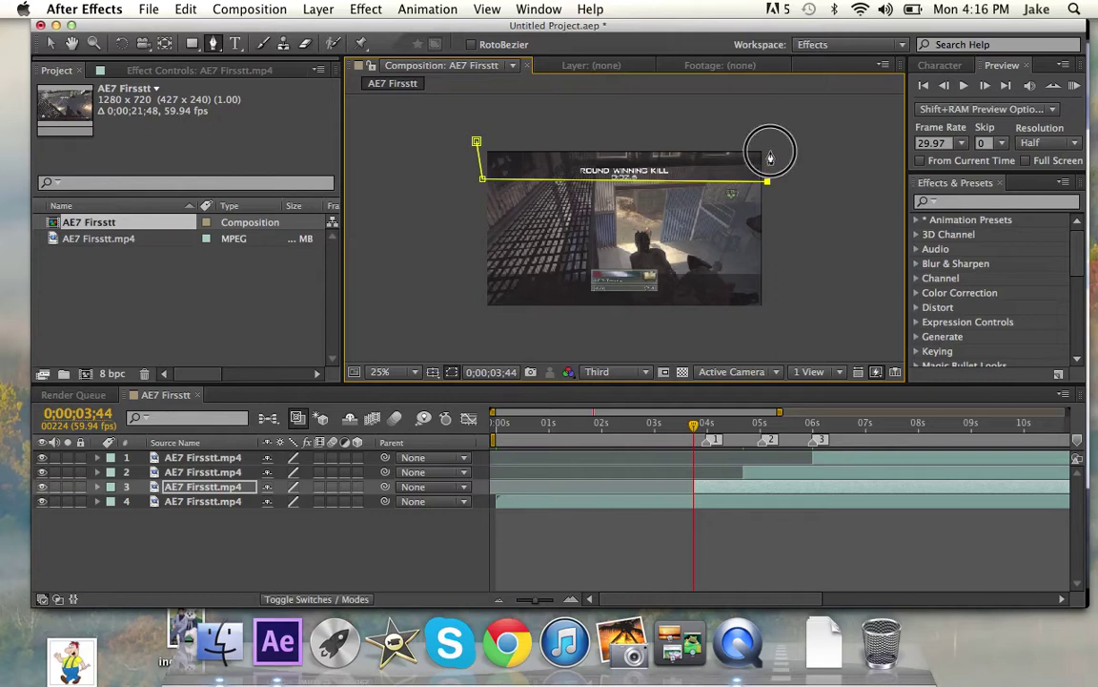
click(476, 142)
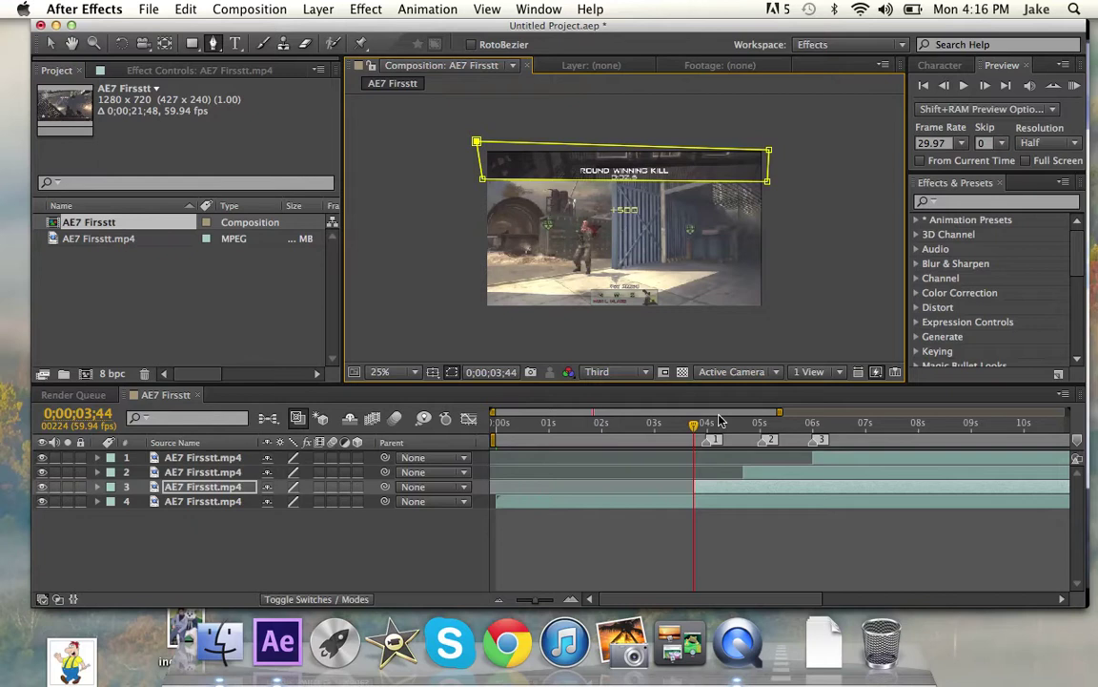
key(v)
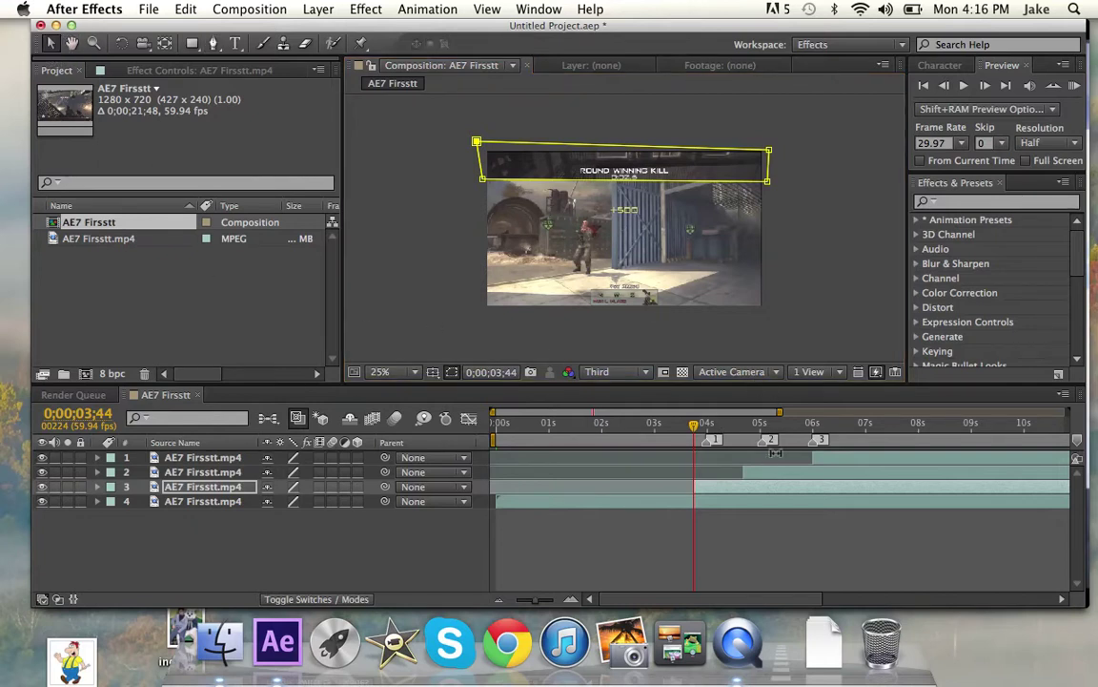
click(769, 477)
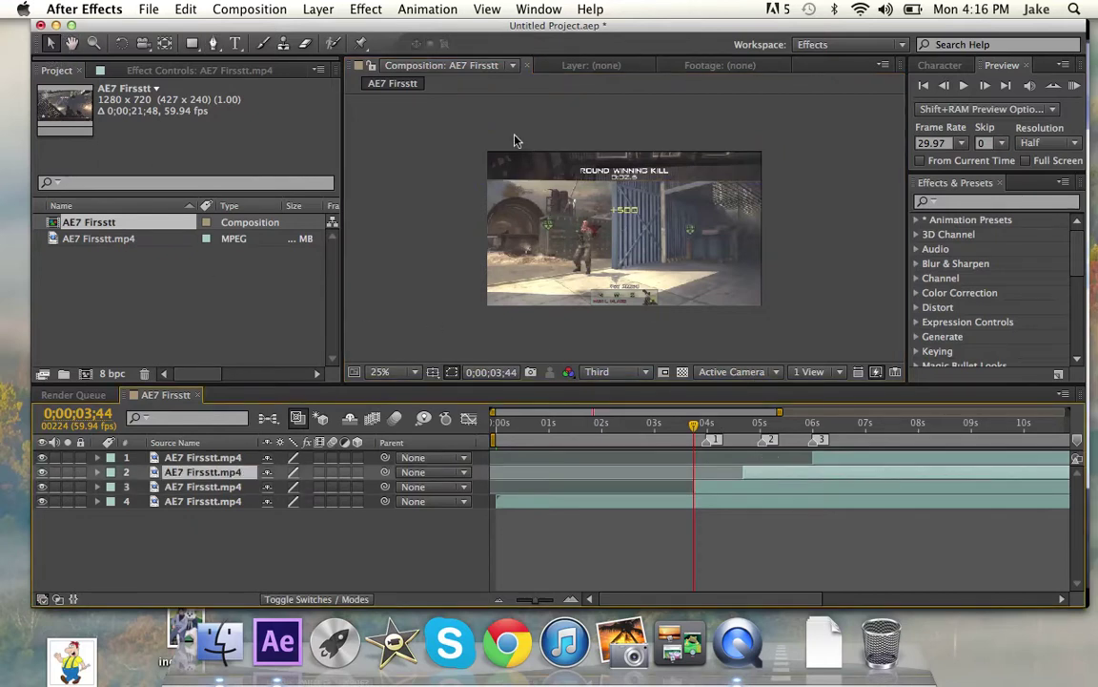
At 0;00;05;01, draw a closed four-point mask on layer 2 isolating a strip near the frame bottom
drag(695, 430, 762, 427)
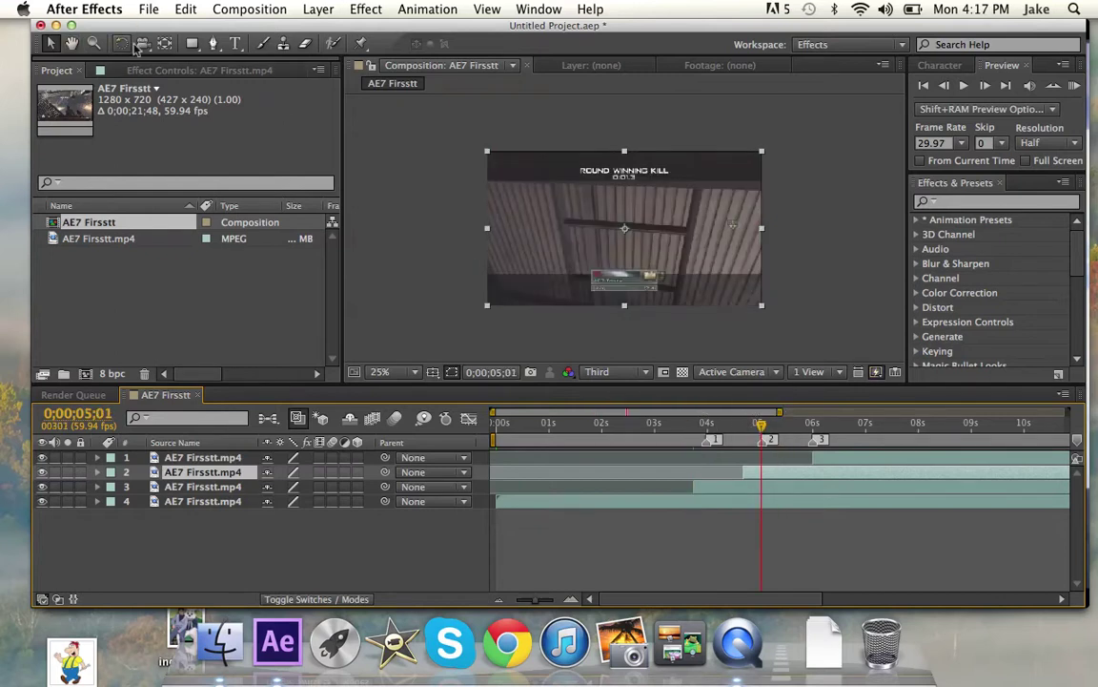
click(216, 44)
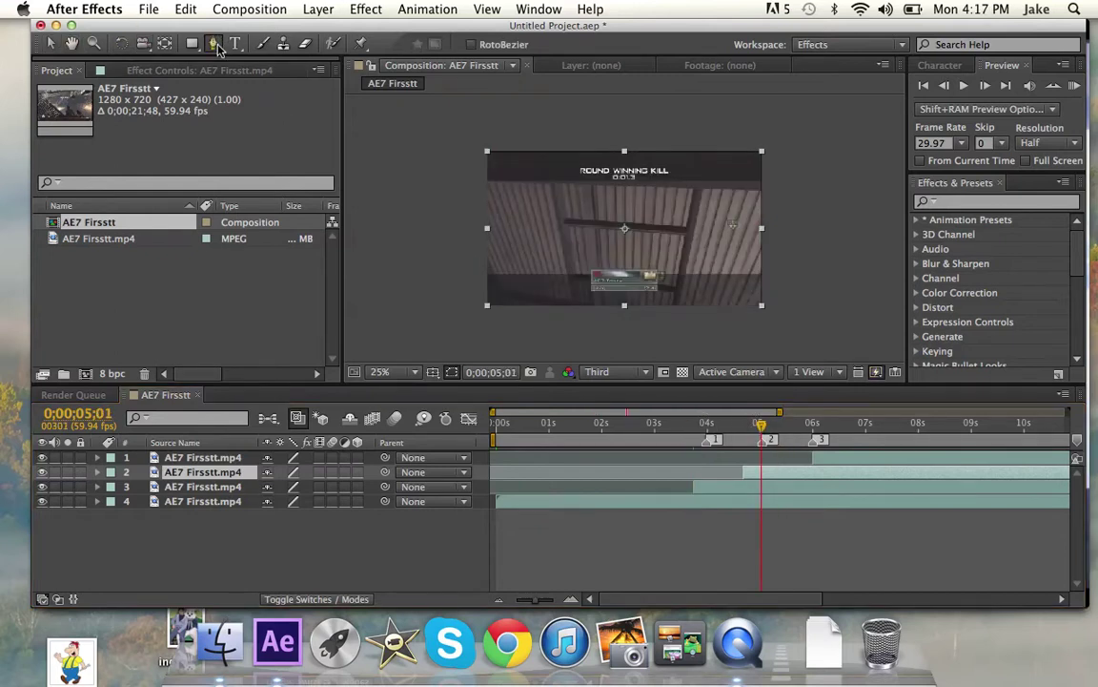
click(484, 275)
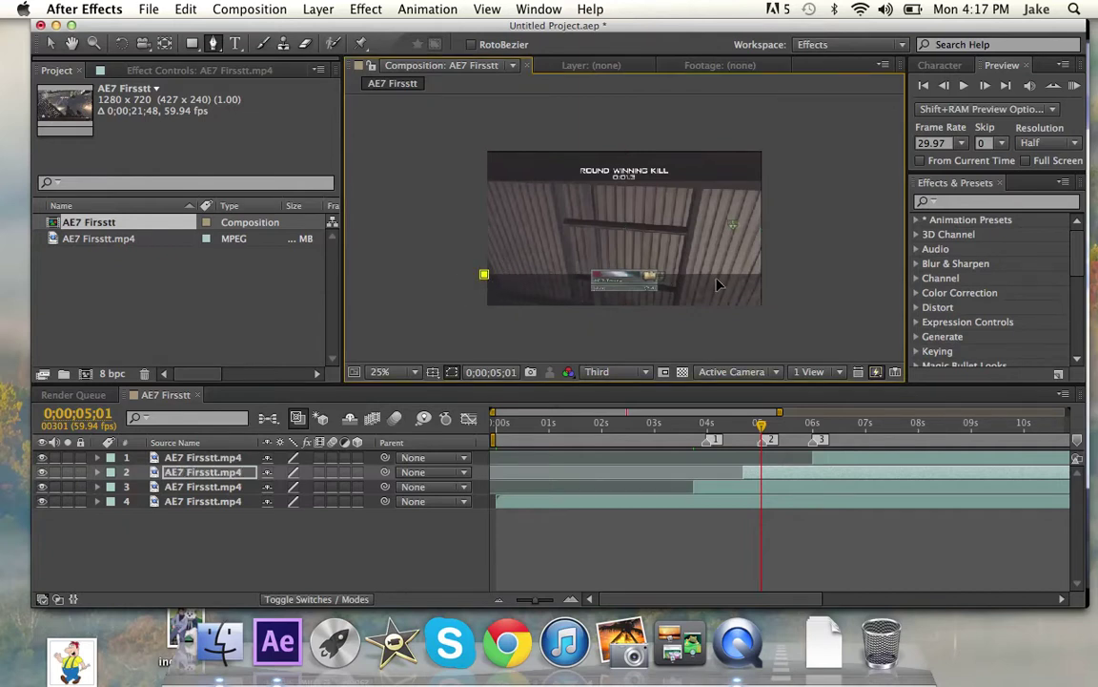
click(766, 276)
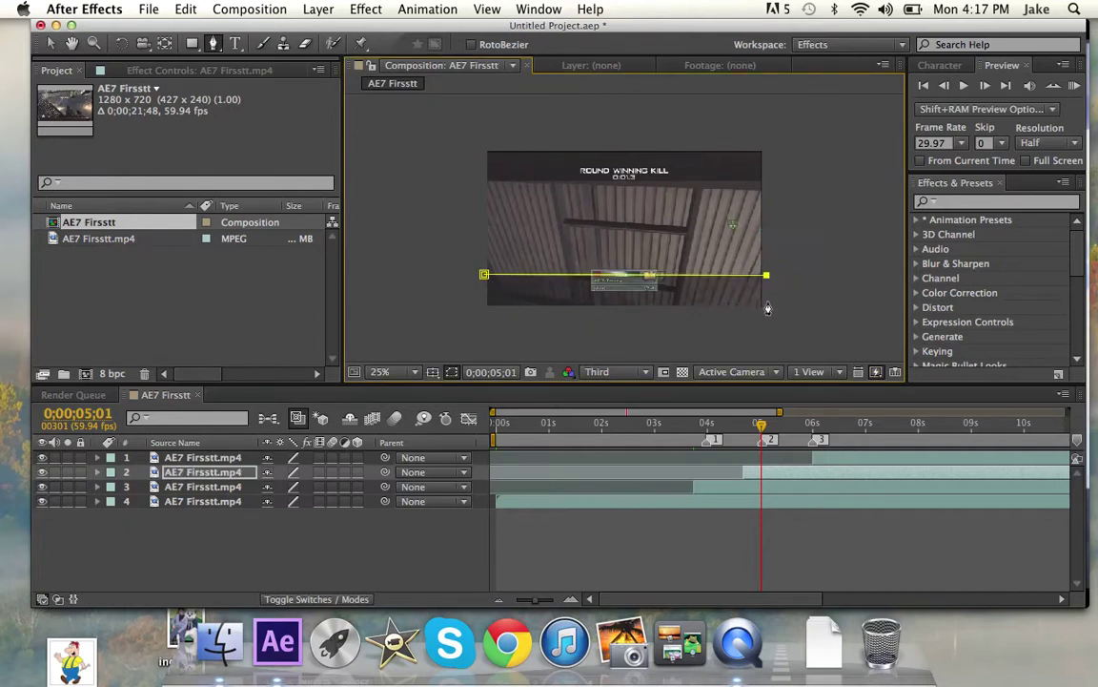
click(768, 308)
click(477, 313)
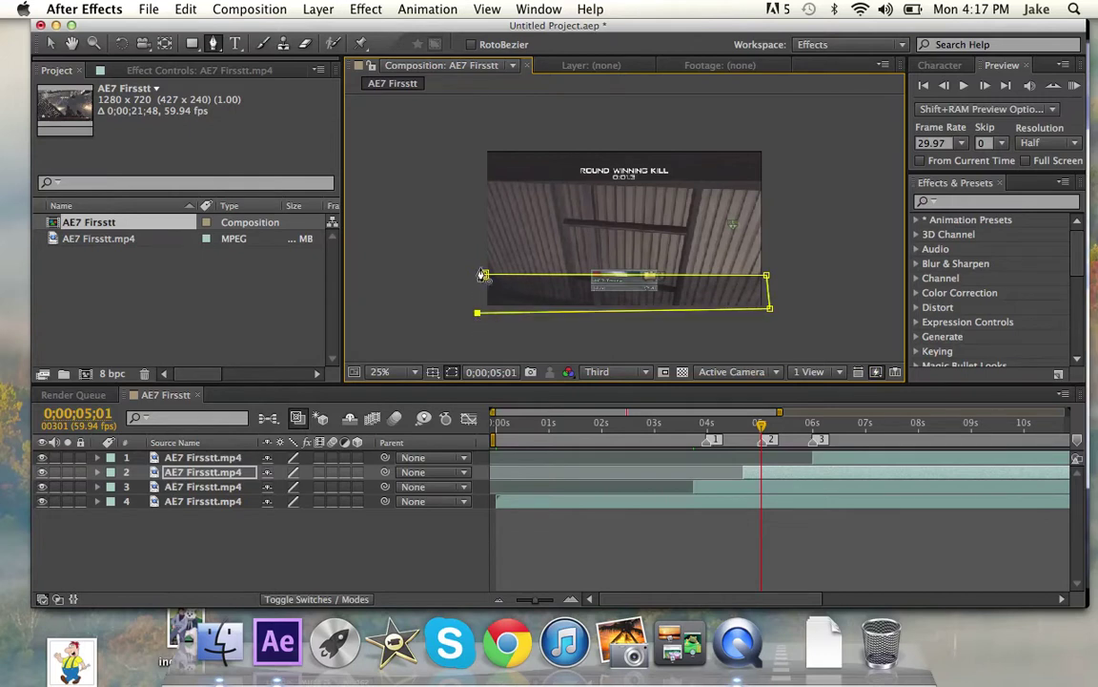
click(484, 276)
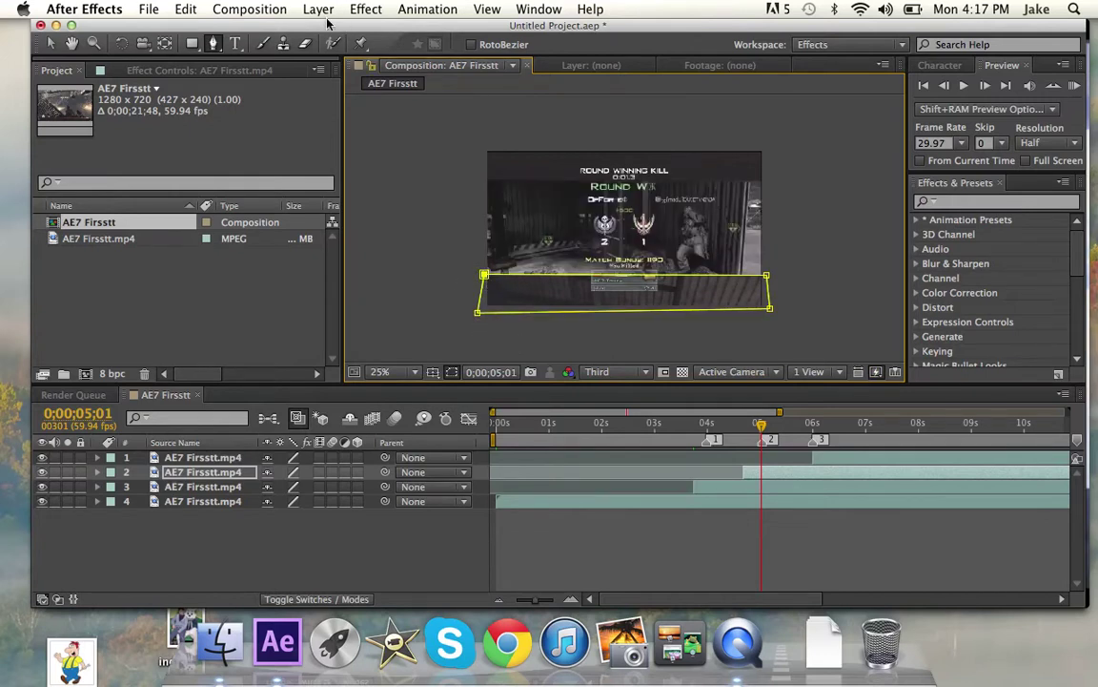
click(51, 45)
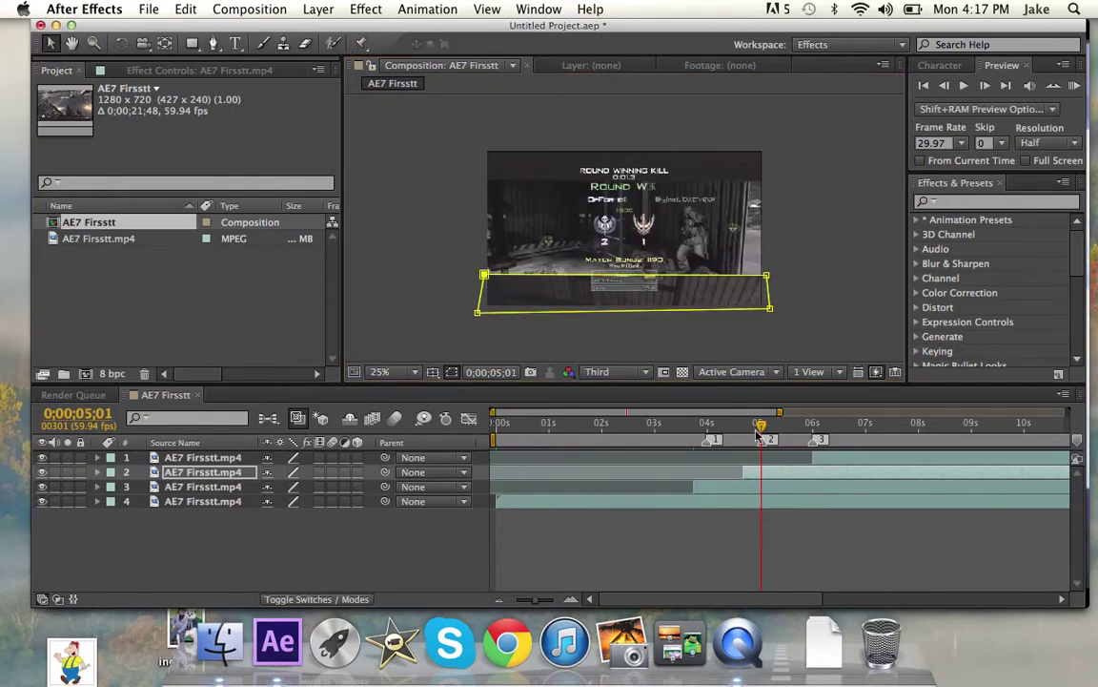
drag(788, 424, 694, 397)
Set the viewer magnification to Fit
click(894, 658)
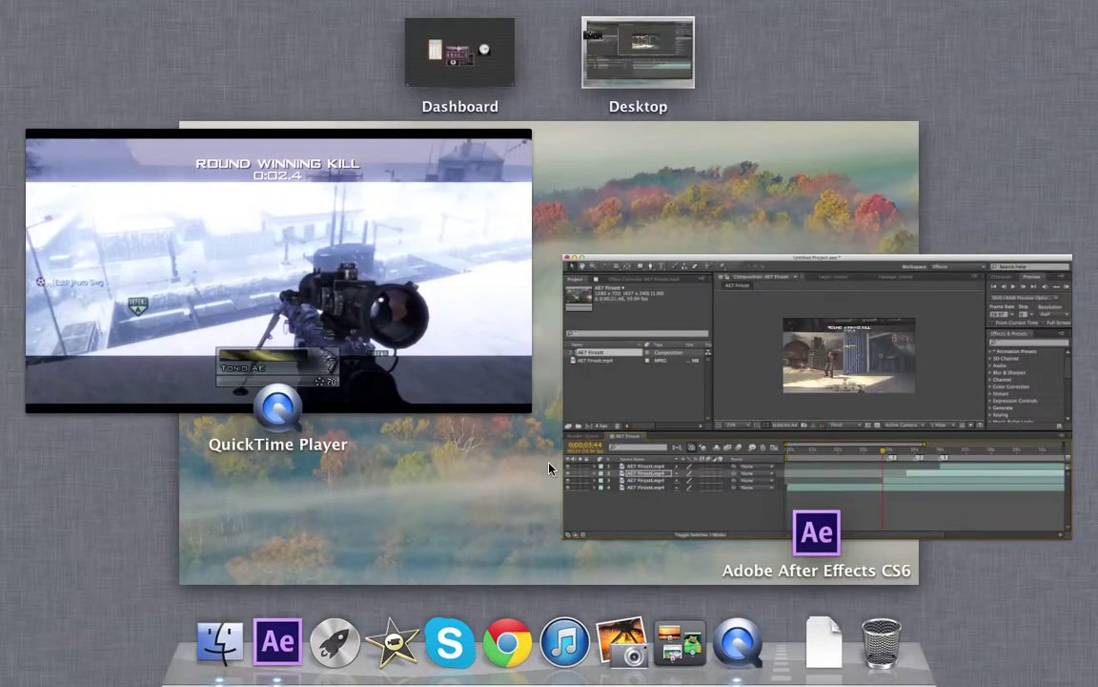
click(646, 398)
click(378, 372)
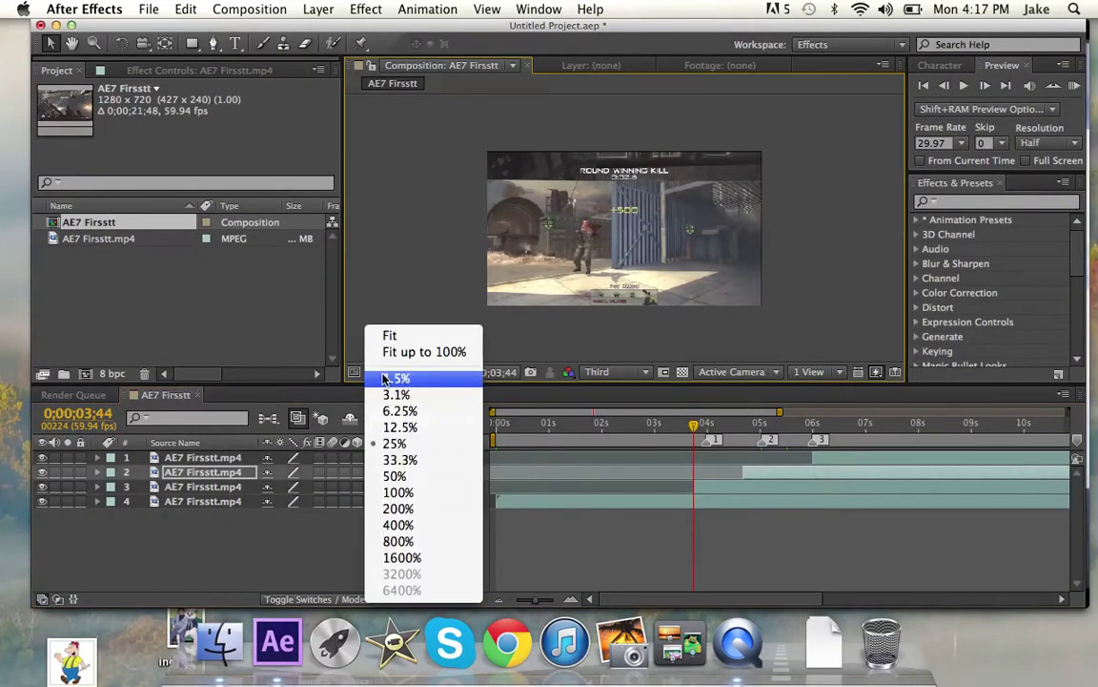
click(407, 338)
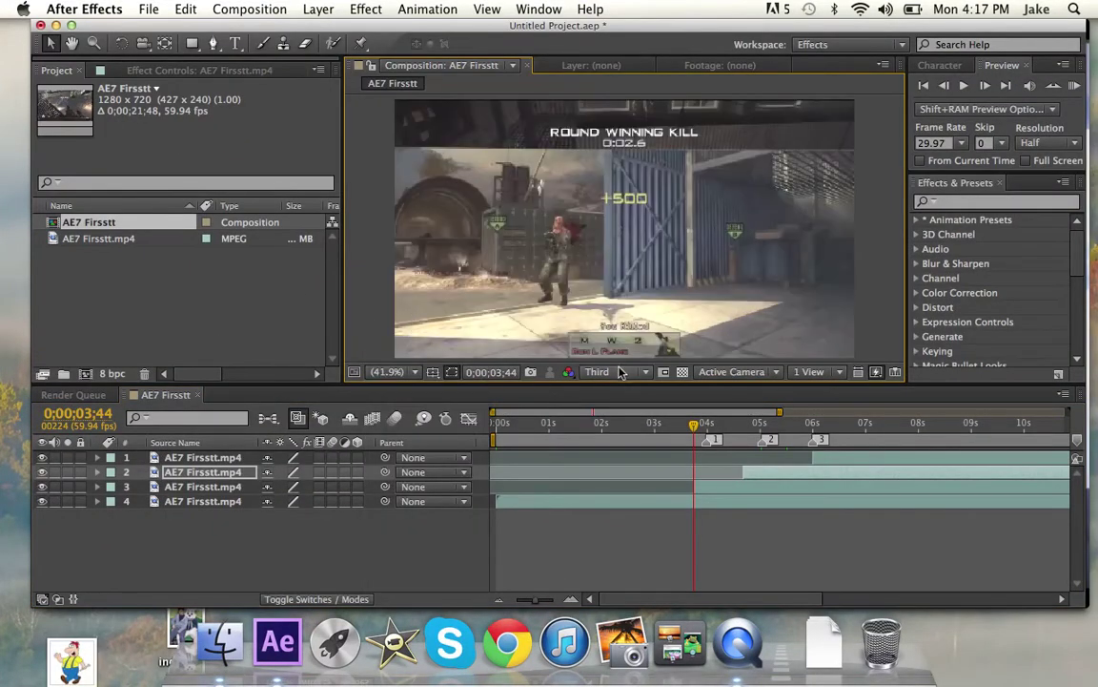
Add a Position keyframe for layer 3 at 0;00;03;59 with the strip at 640,360
click(711, 491)
key(p)
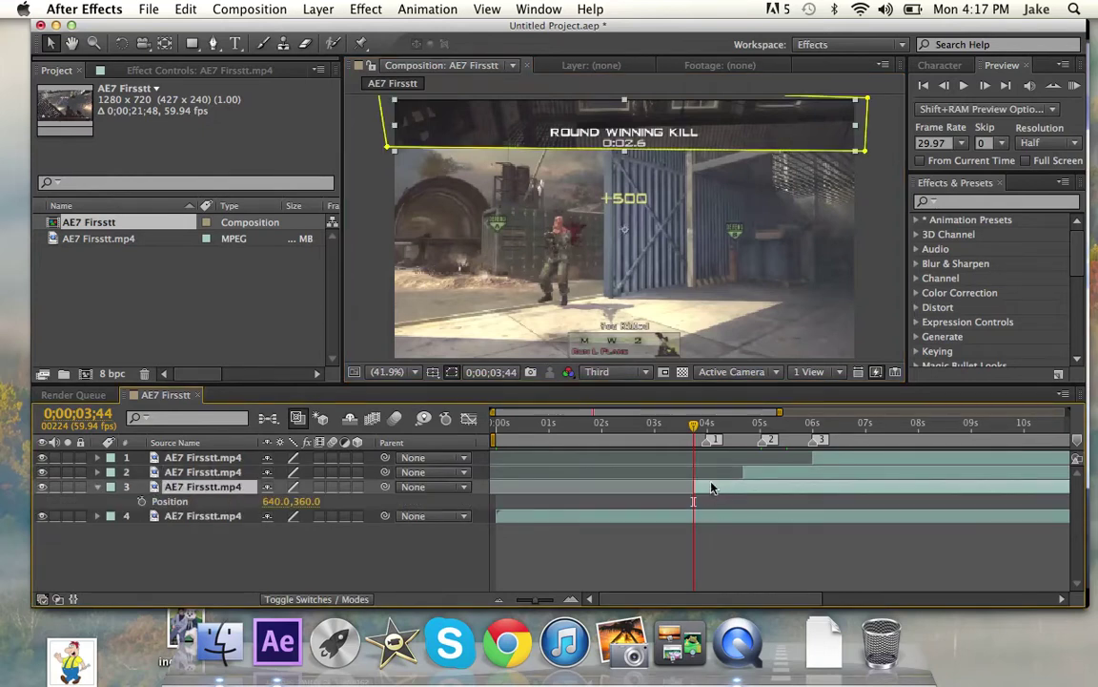
click(706, 425)
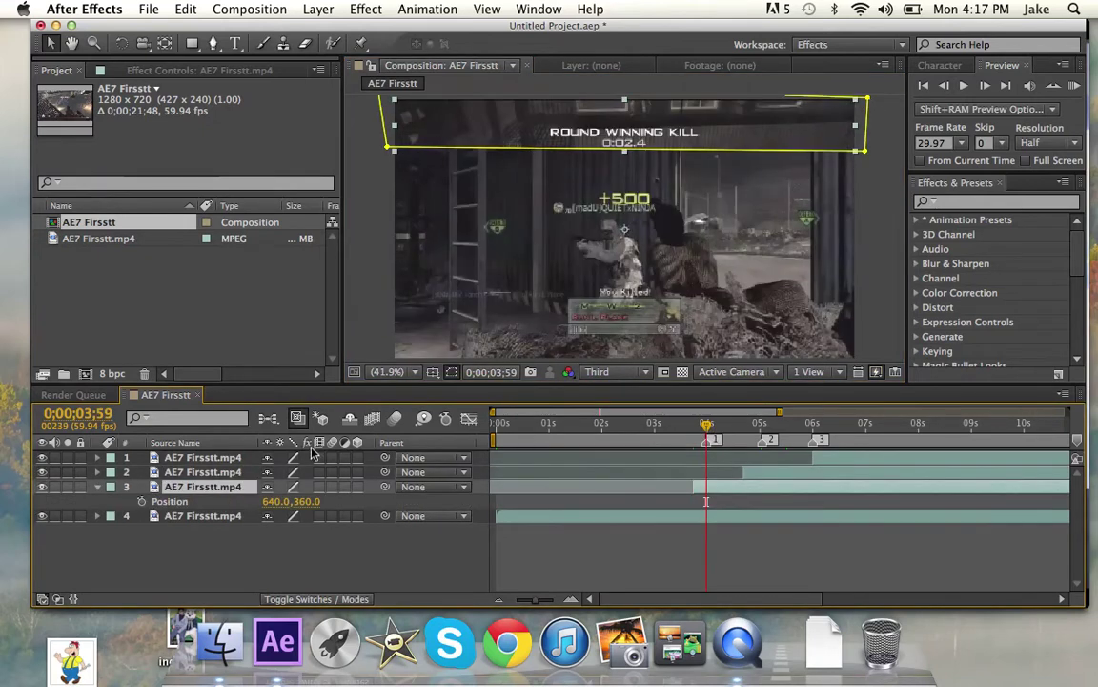
click(141, 502)
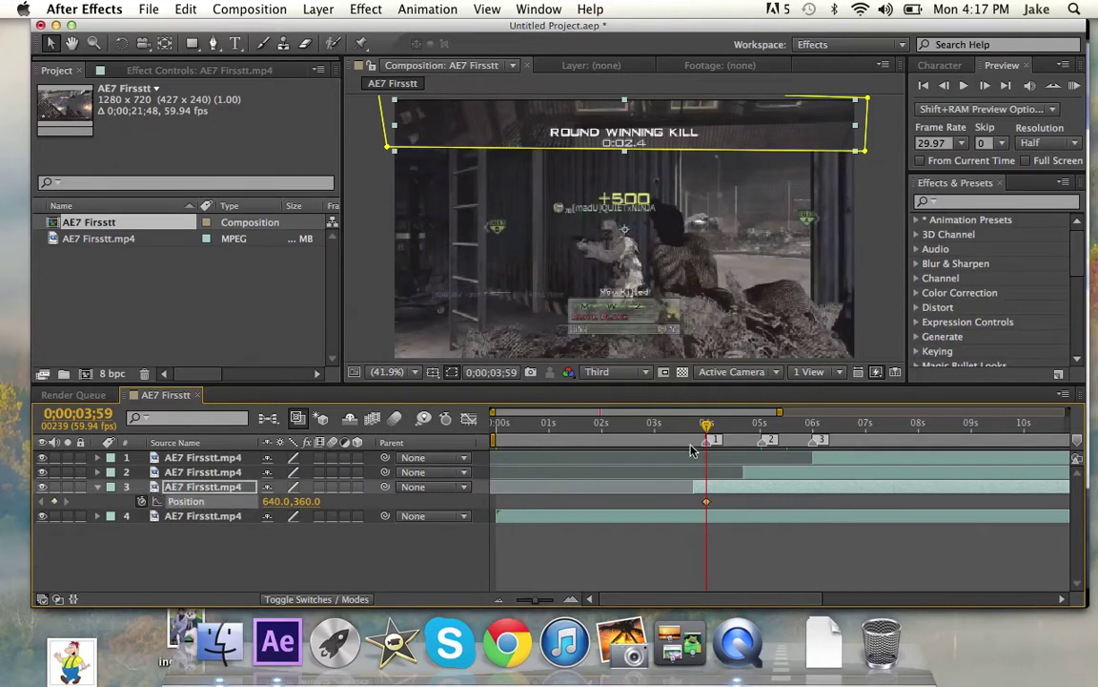
At 0;00;03;44, set layer 3's Position X to -705, off the left edge
drag(706, 426, 693, 426)
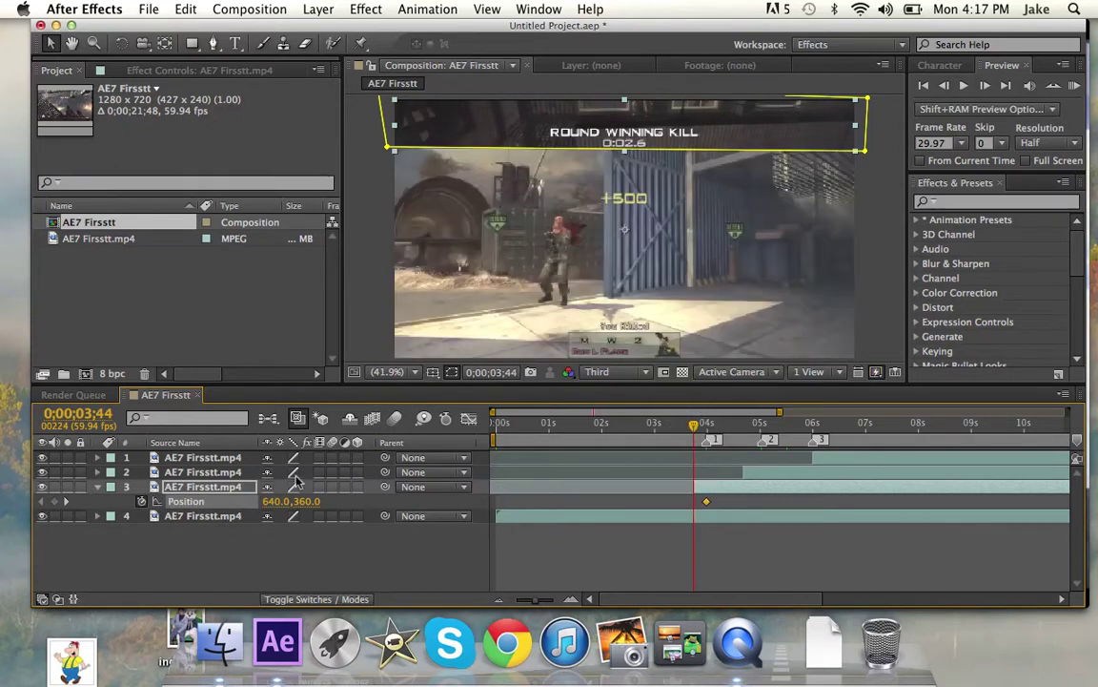
drag(277, 502, 3, 464)
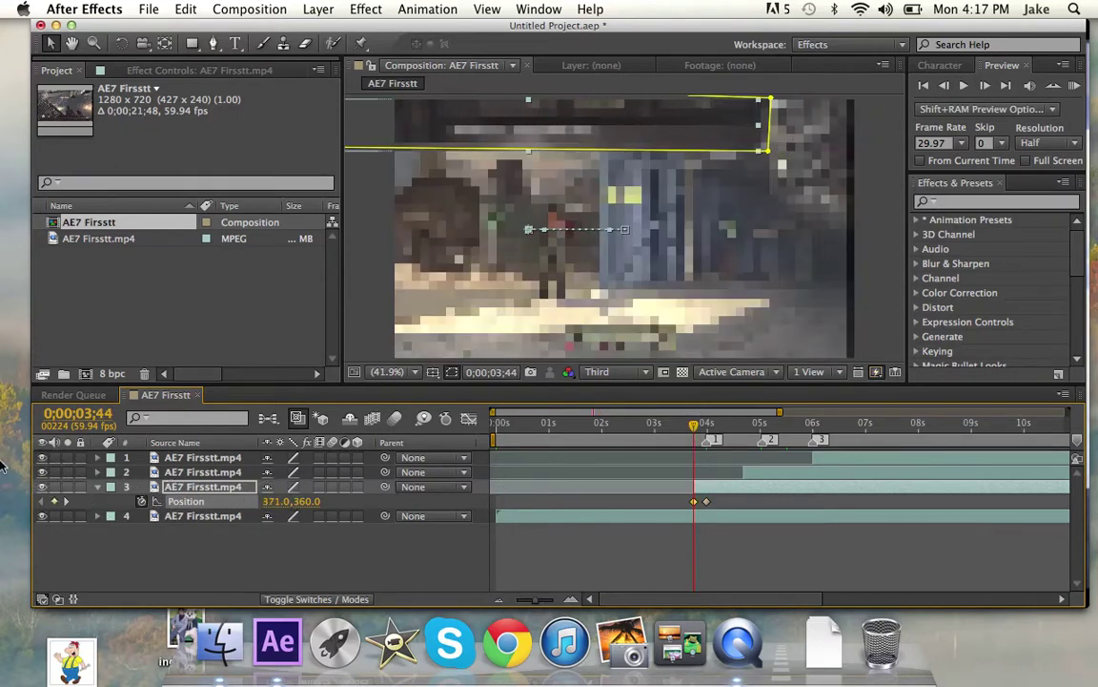
click(276, 502)
text(57)
key(Return)
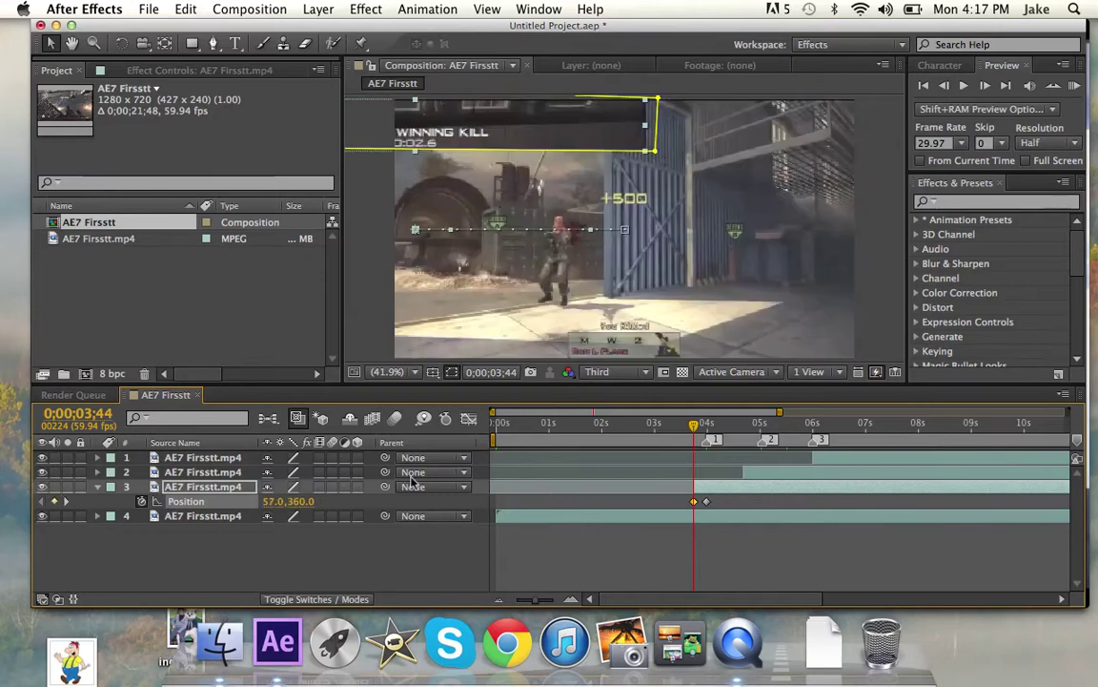
drag(263, 501, 9, 500)
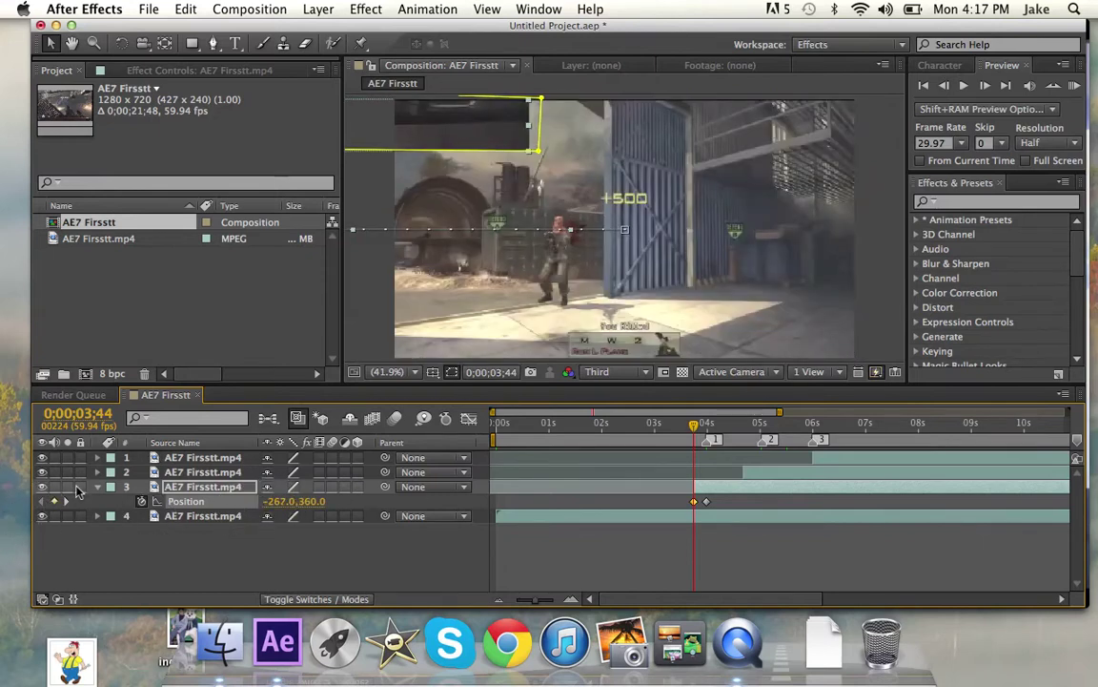
drag(291, 502, 8, 447)
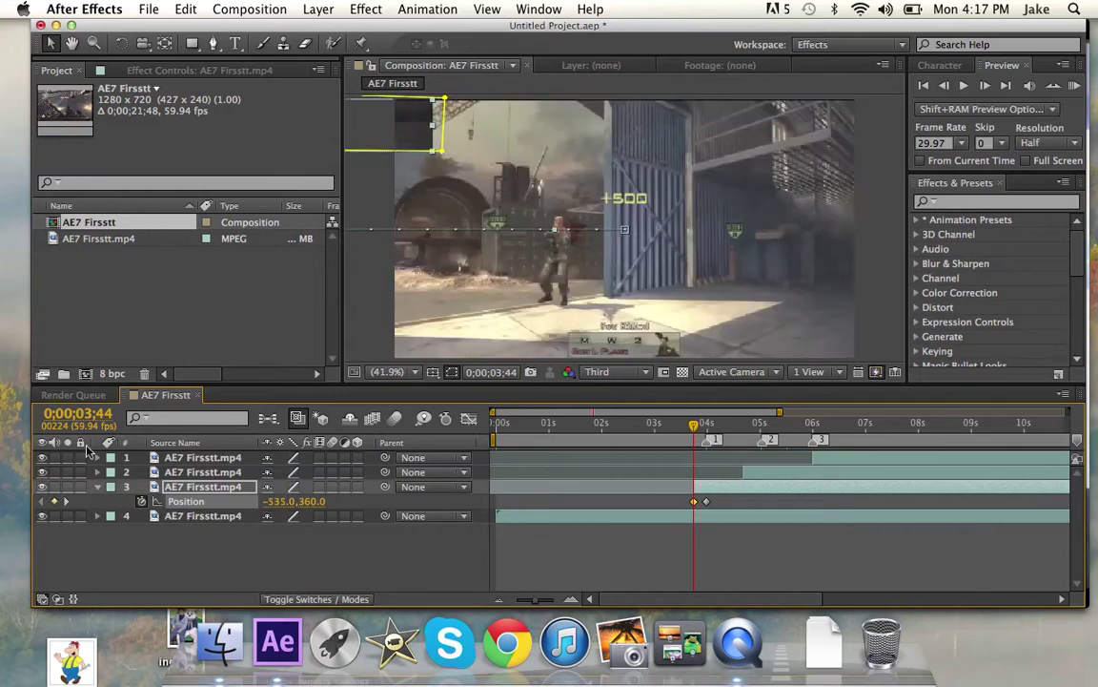
drag(284, 506, 141, 503)
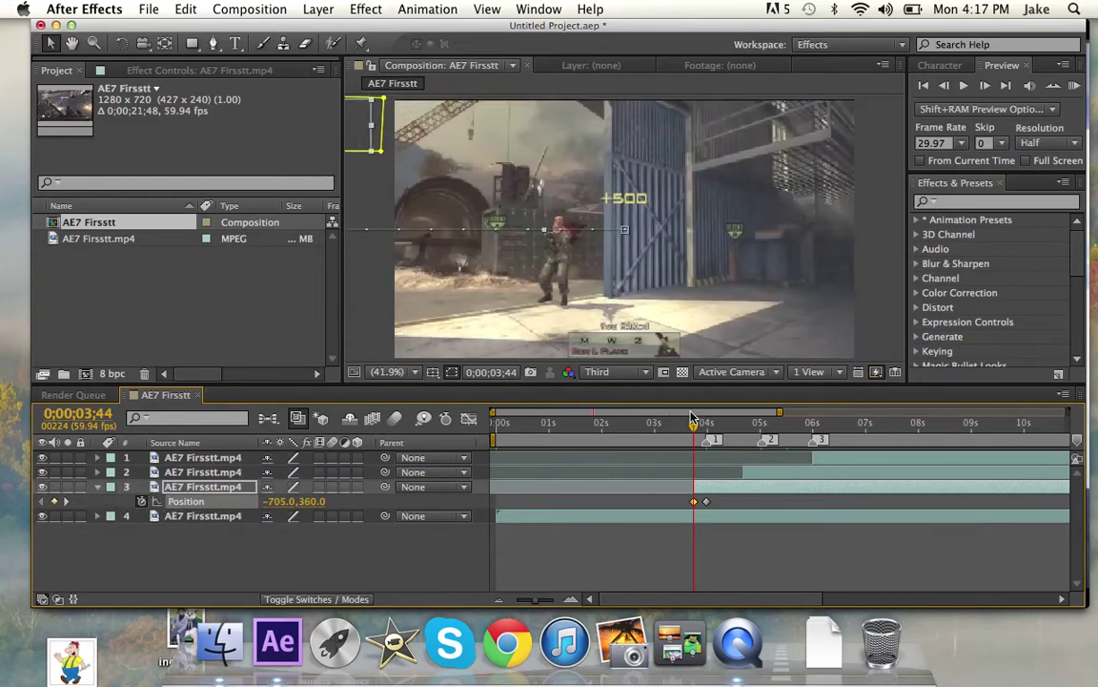
drag(692, 426, 749, 414)
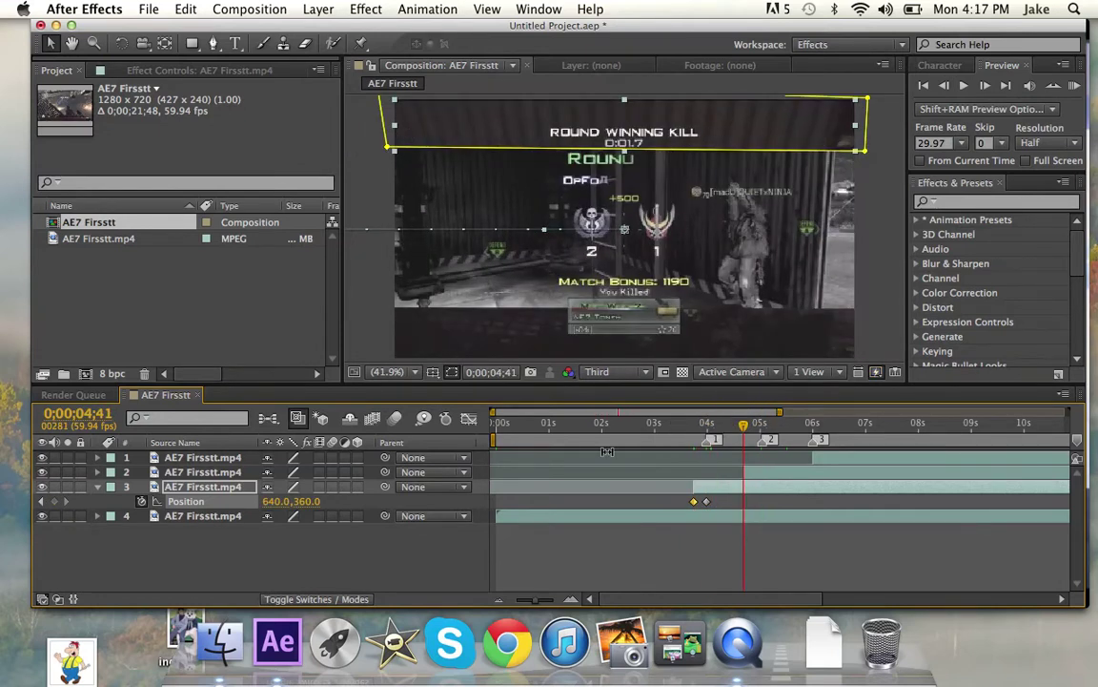
Keyframe layer 2's Position X from 1955 at 0;00;04;47 to 640 at 0;00;05;02
click(188, 473)
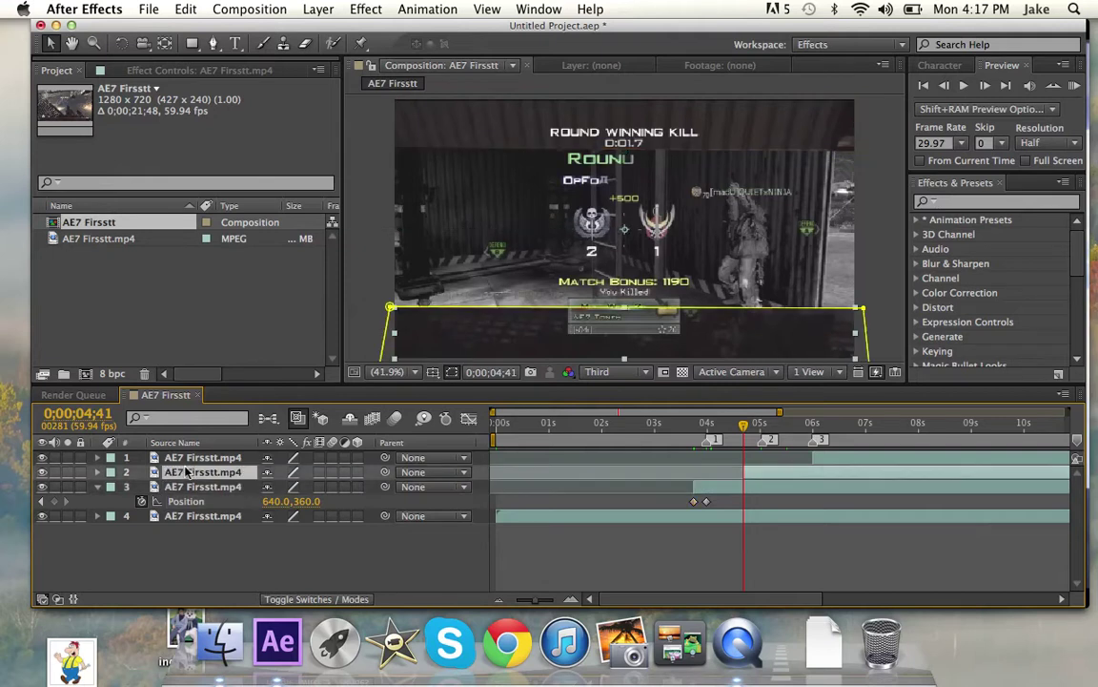
key(p)
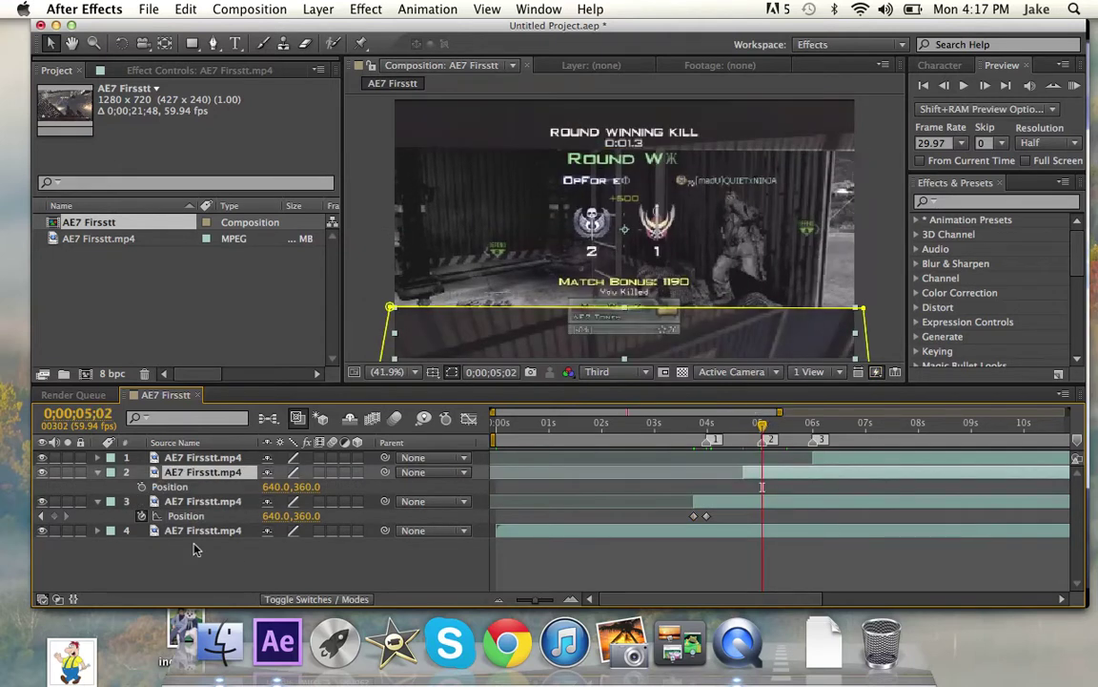
click(141, 486)
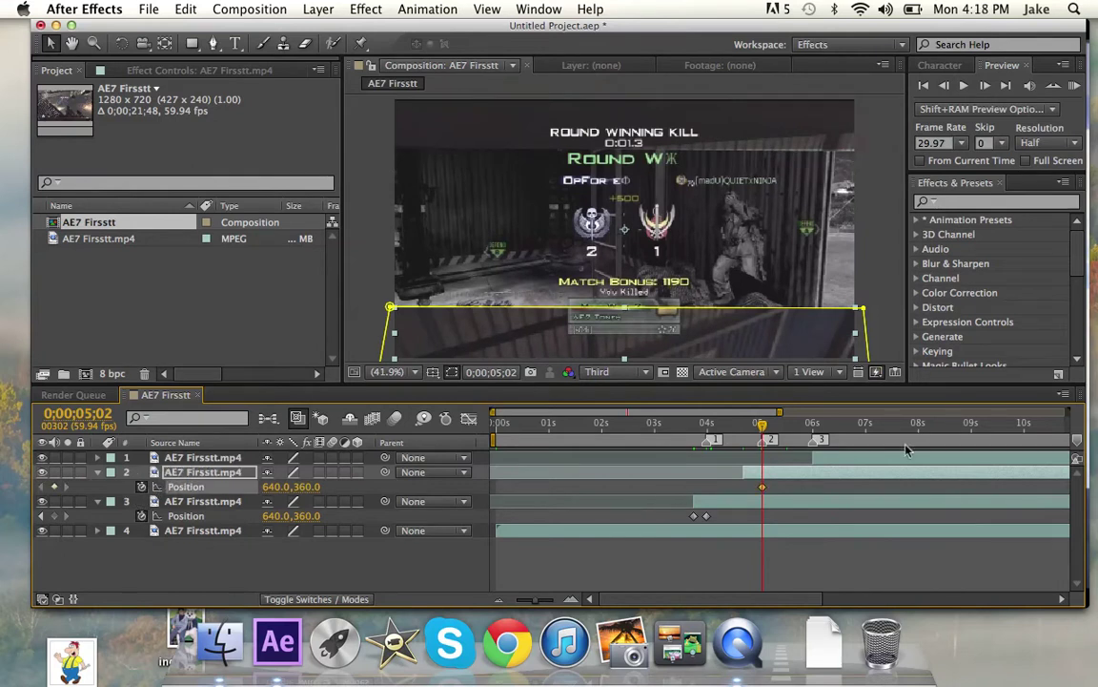
drag(762, 426, 751, 429)
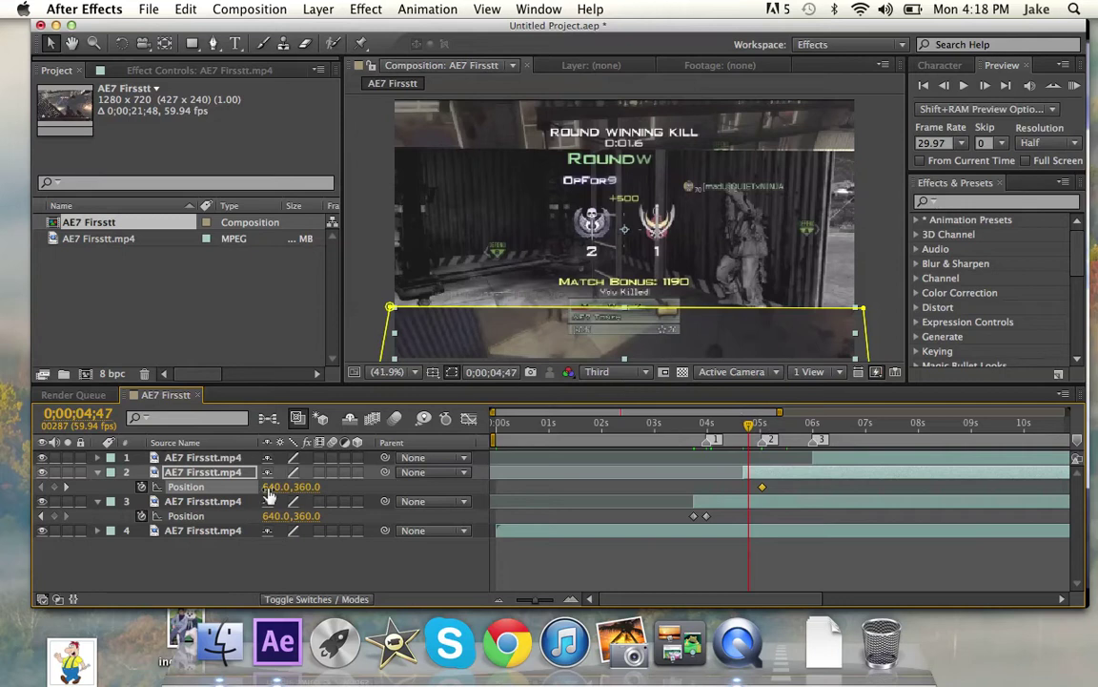
drag(278, 486, 1049, 408)
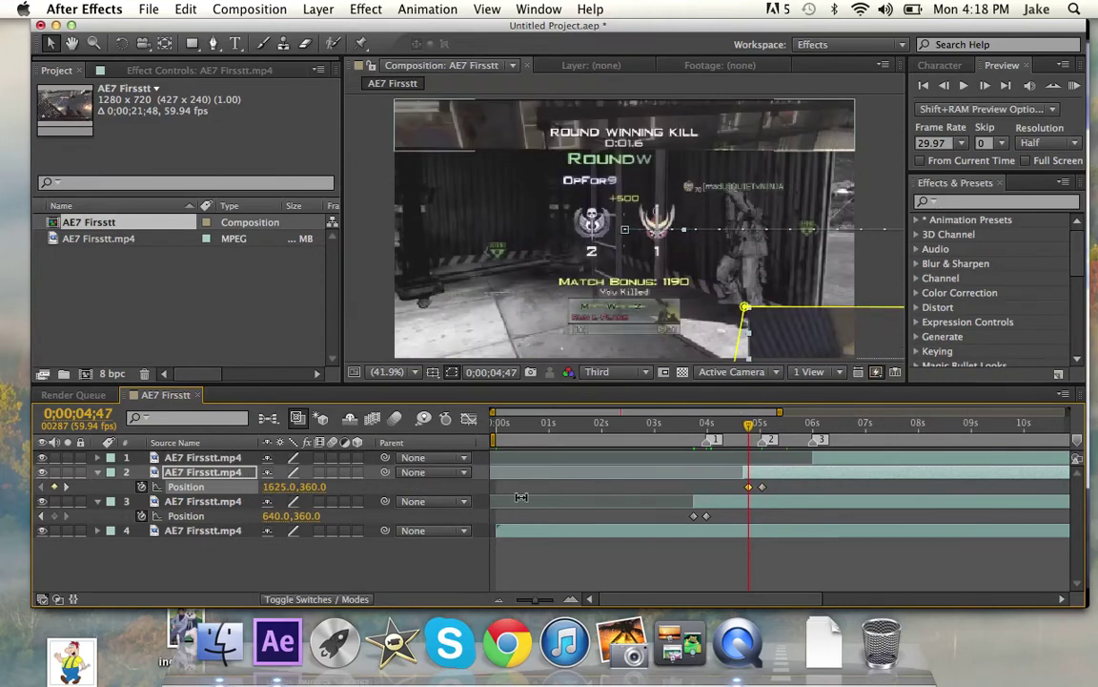
click(379, 443)
drag(378, 443, 502, 434)
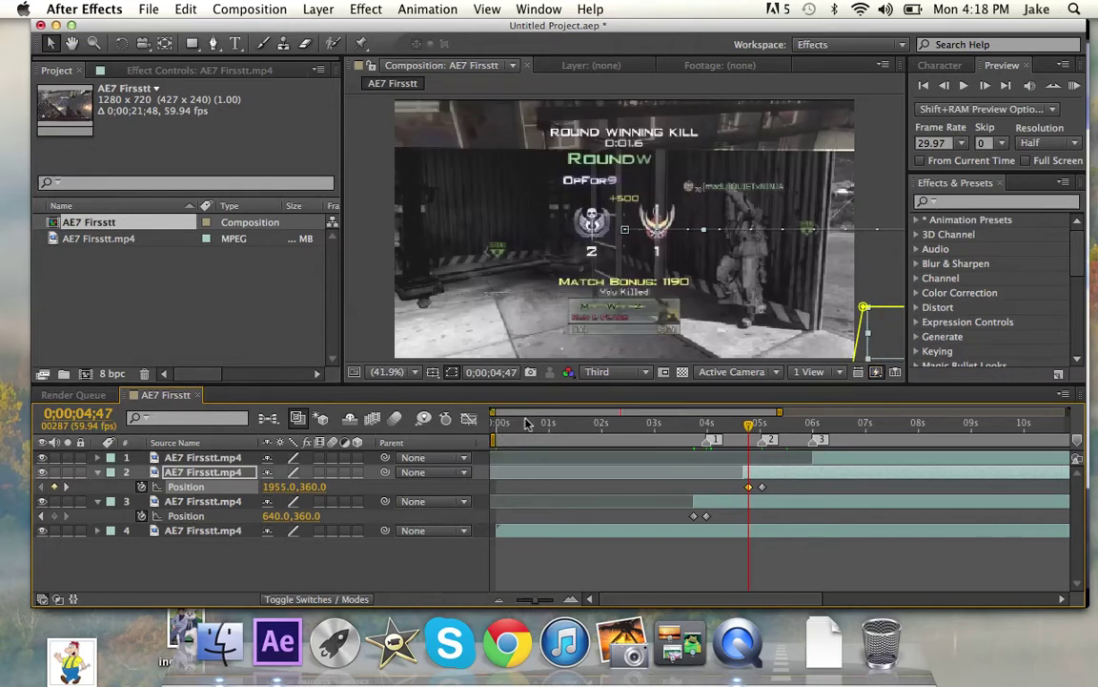
drag(751, 431, 746, 400)
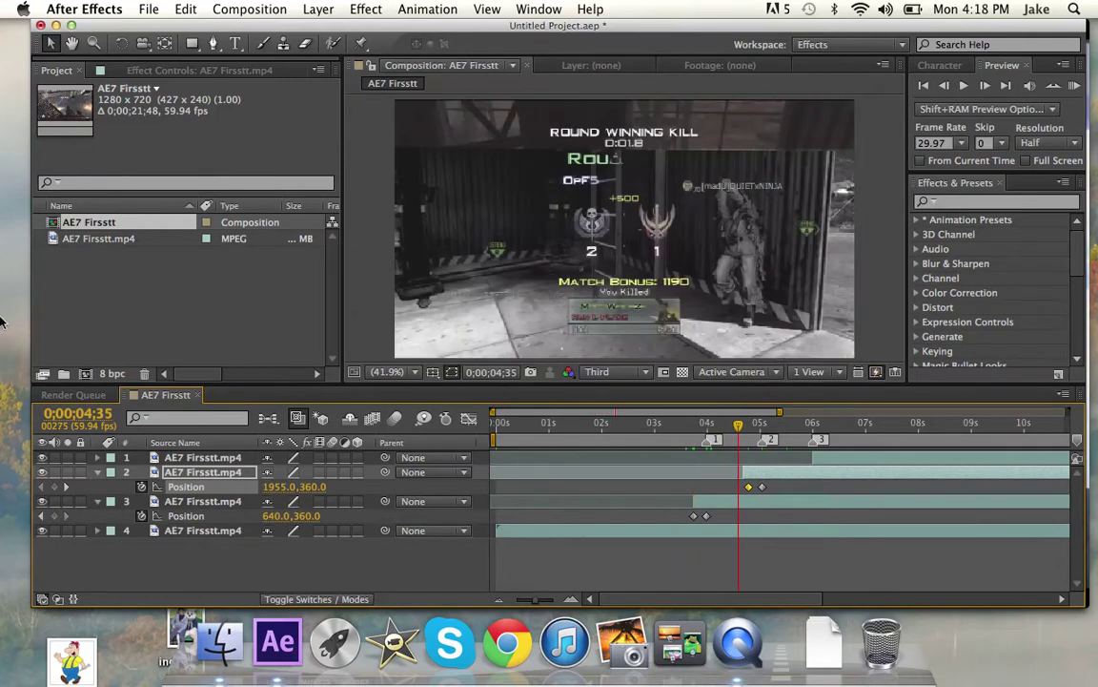
Start the work area near 3 seconds and RAM-preview the slide-ins at Quarter resolution
drag(494, 440, 665, 440)
click(1044, 142)
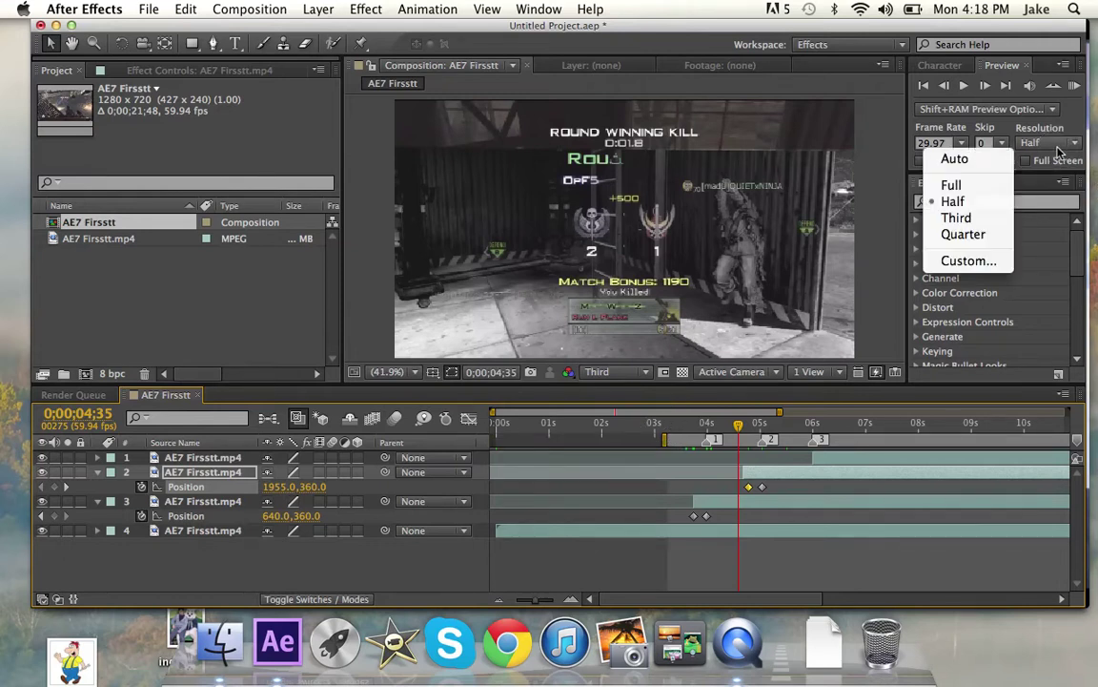
click(961, 238)
click(1076, 87)
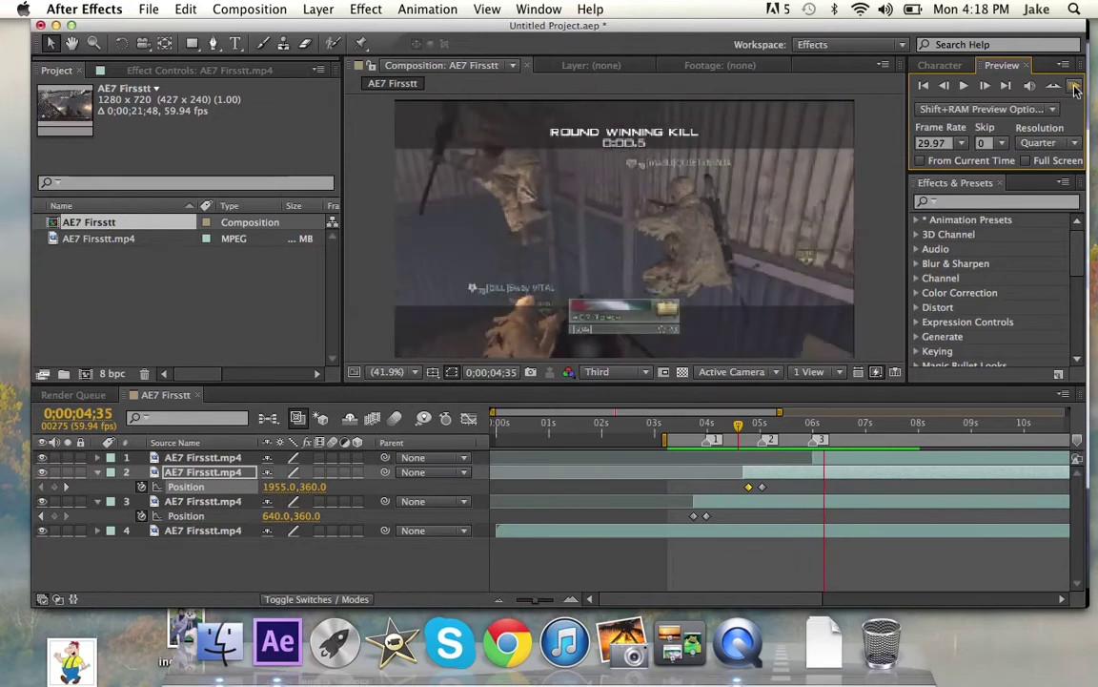
click(1075, 87)
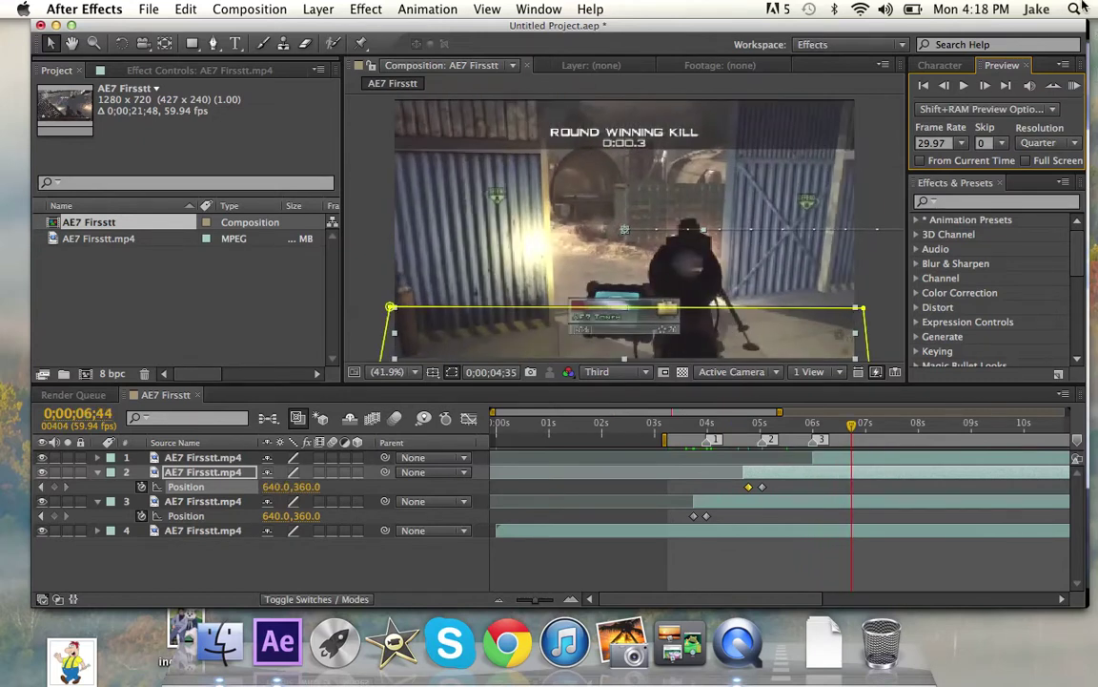
mouse_move(711, 420)
mouse_down()
mouse_move(667, 422)
mouse_move(694, 421)
mouse_up()
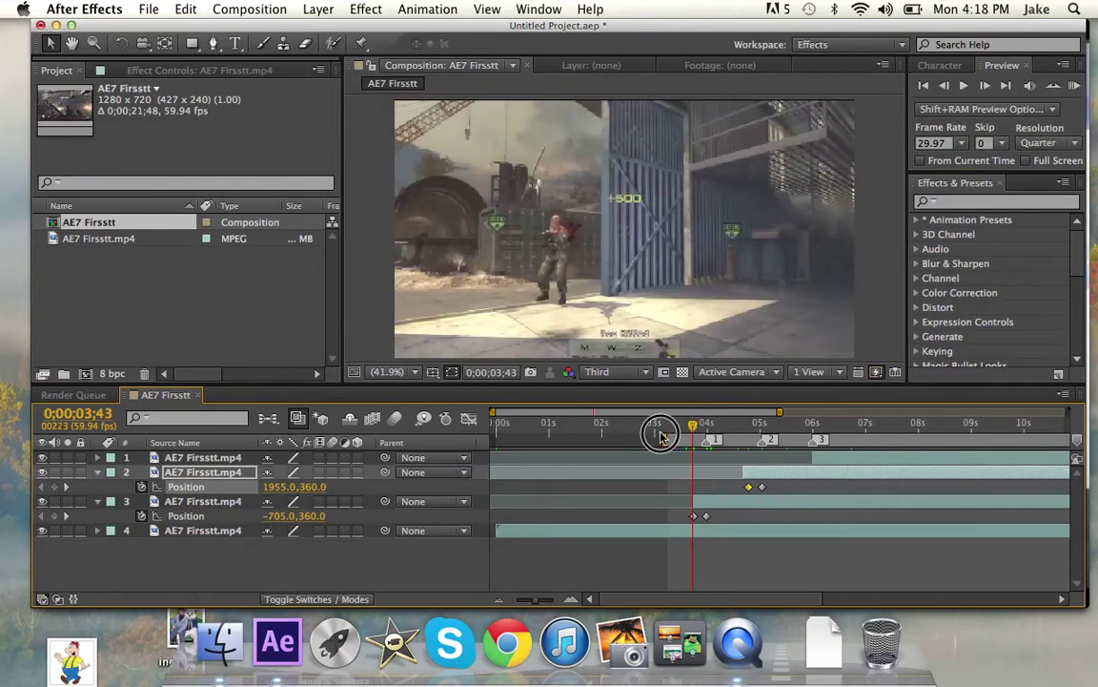
click(579, 423)
Play the exported gefrwe.mp4 in QuickTime and pause it at about 00:17
click(748, 657)
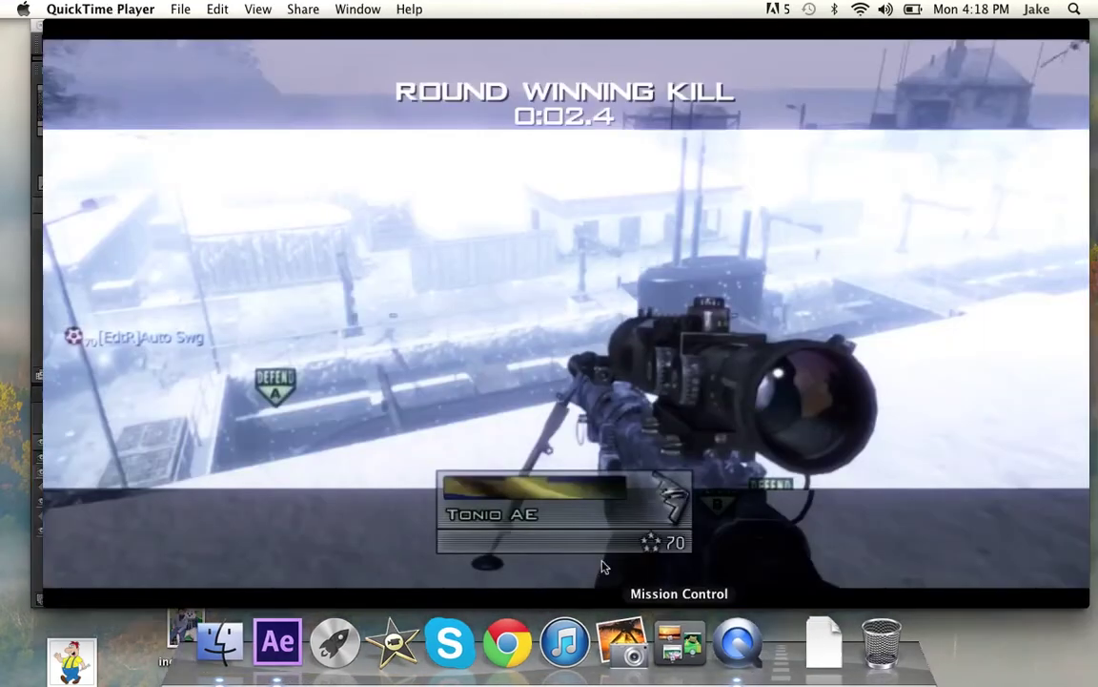
mouse_move(582, 540)
mouse_down()
mouse_move(574, 532)
mouse_move(610, 520)
mouse_move(589, 521)
mouse_move(590, 537)
mouse_up()
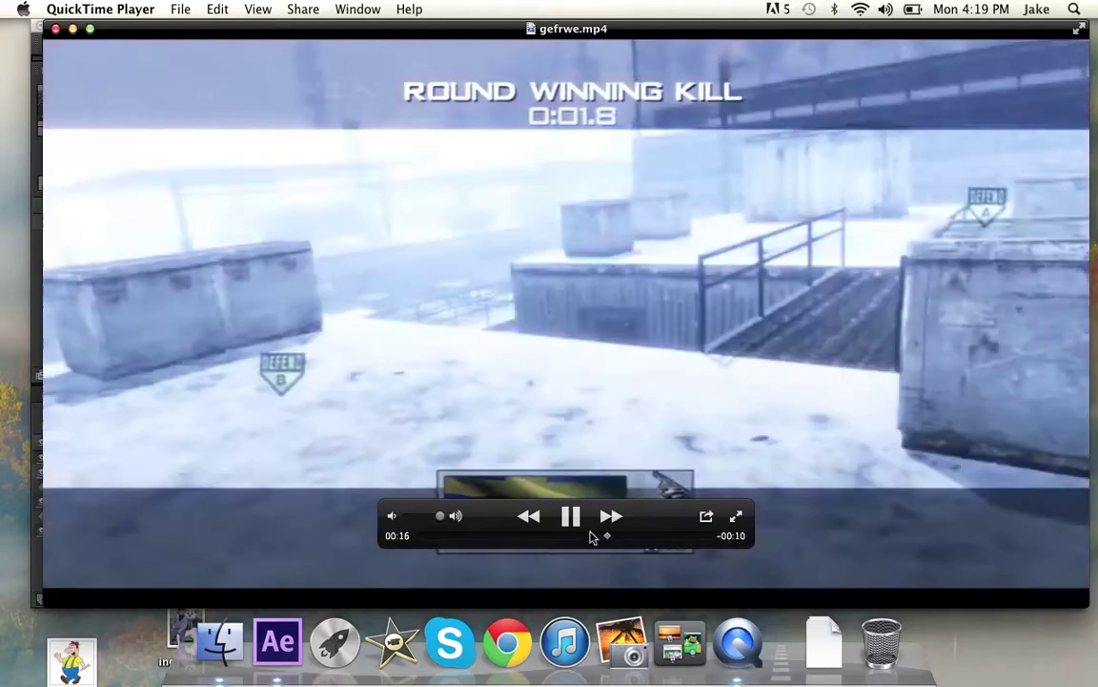
key(space)
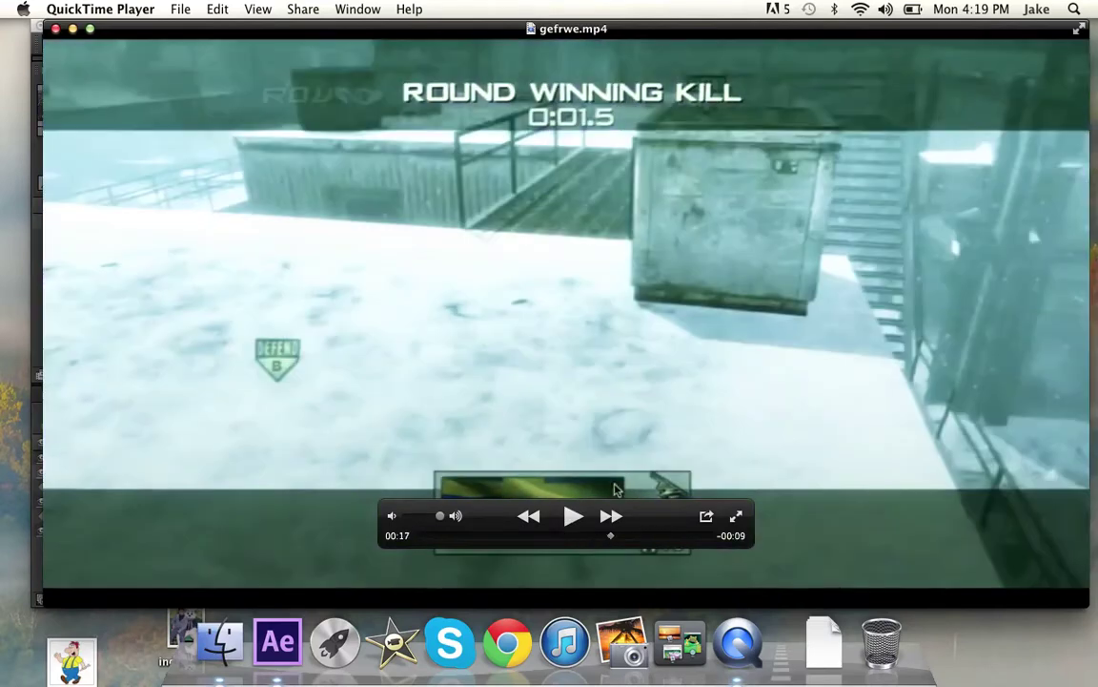